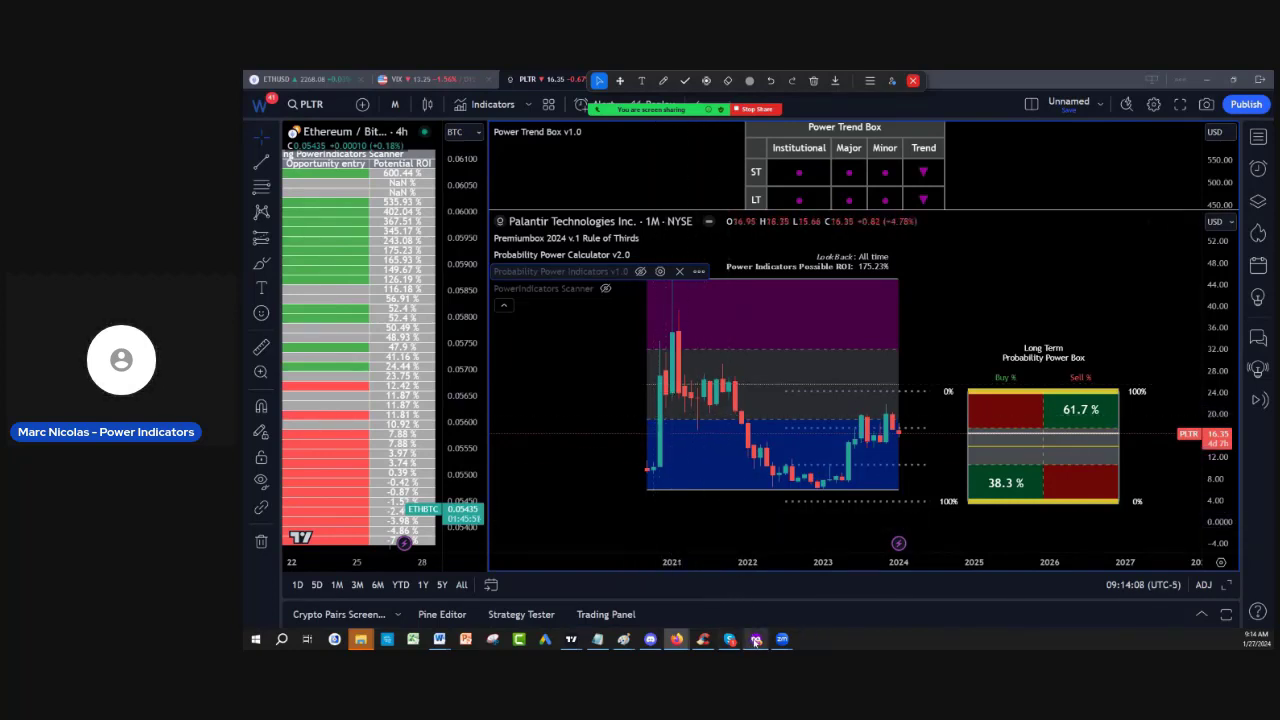
# Step: Switch to Firefox and view the paused YouTube video "200k Accounts For Our 2024 GAME PLAN" in full screen, returning to the normal page view
pyautogui.moveTo(680, 642)
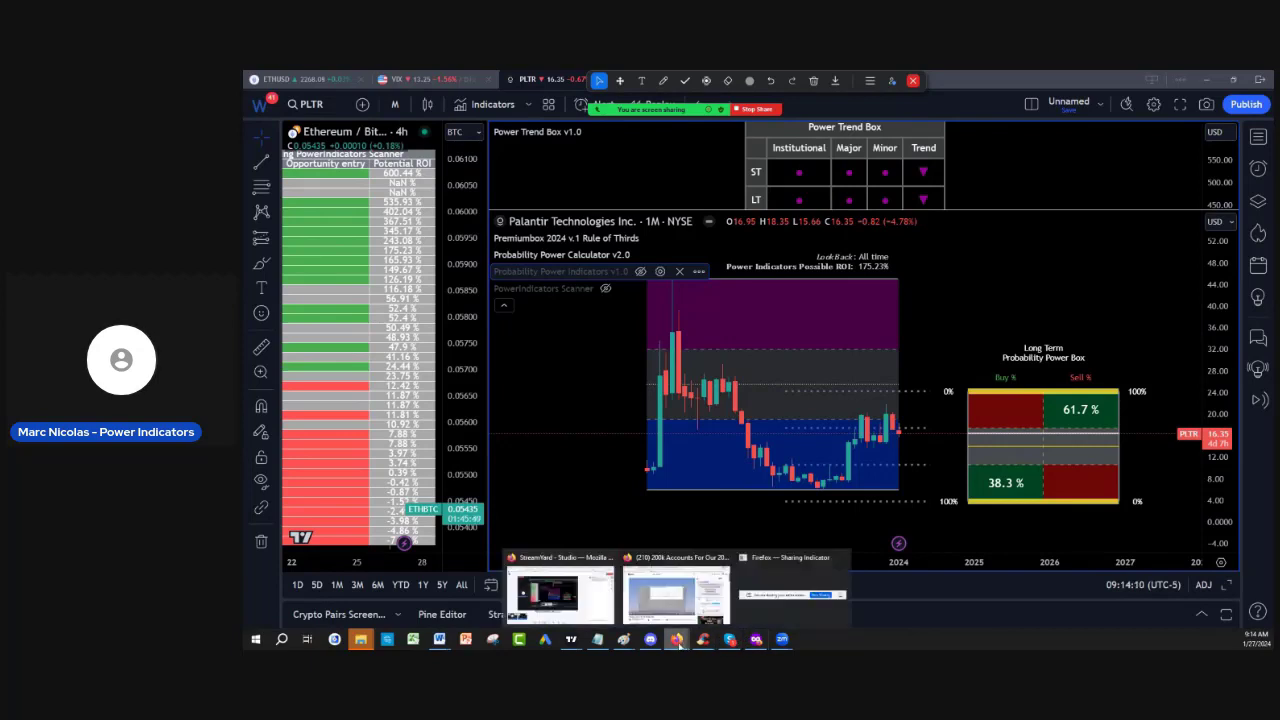
pyautogui.click(676, 595)
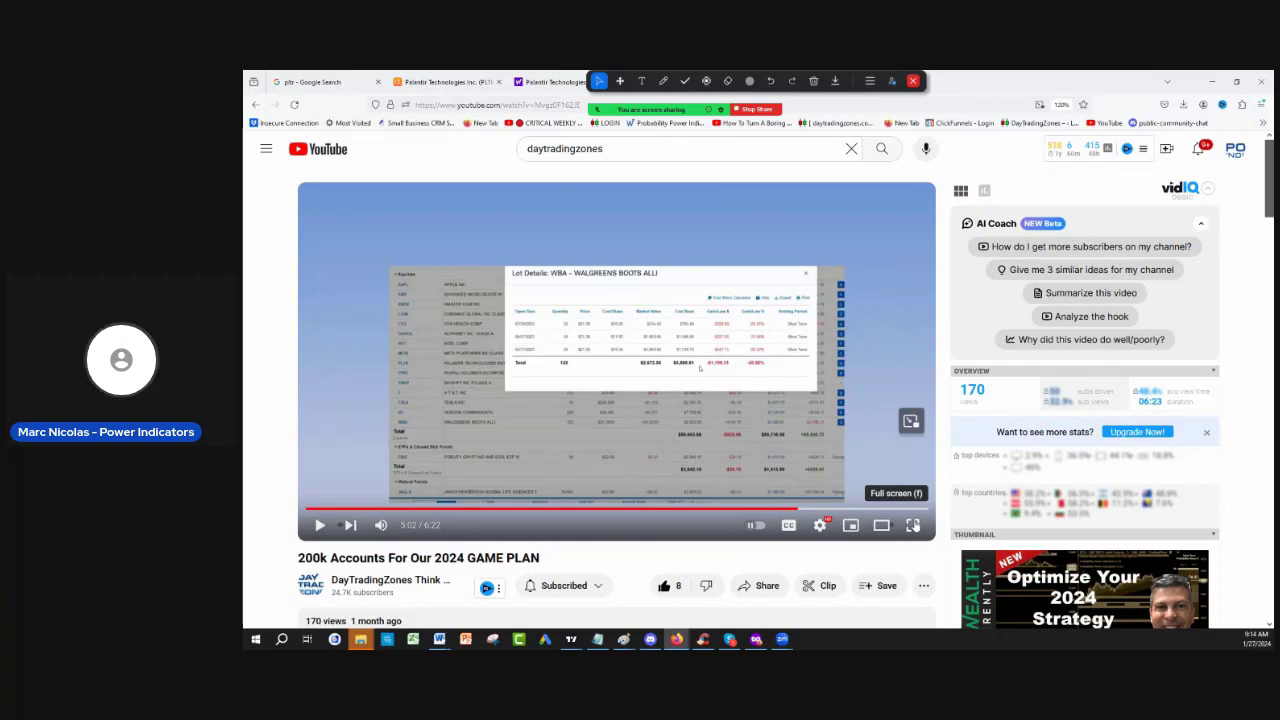
pyautogui.click(912, 525)
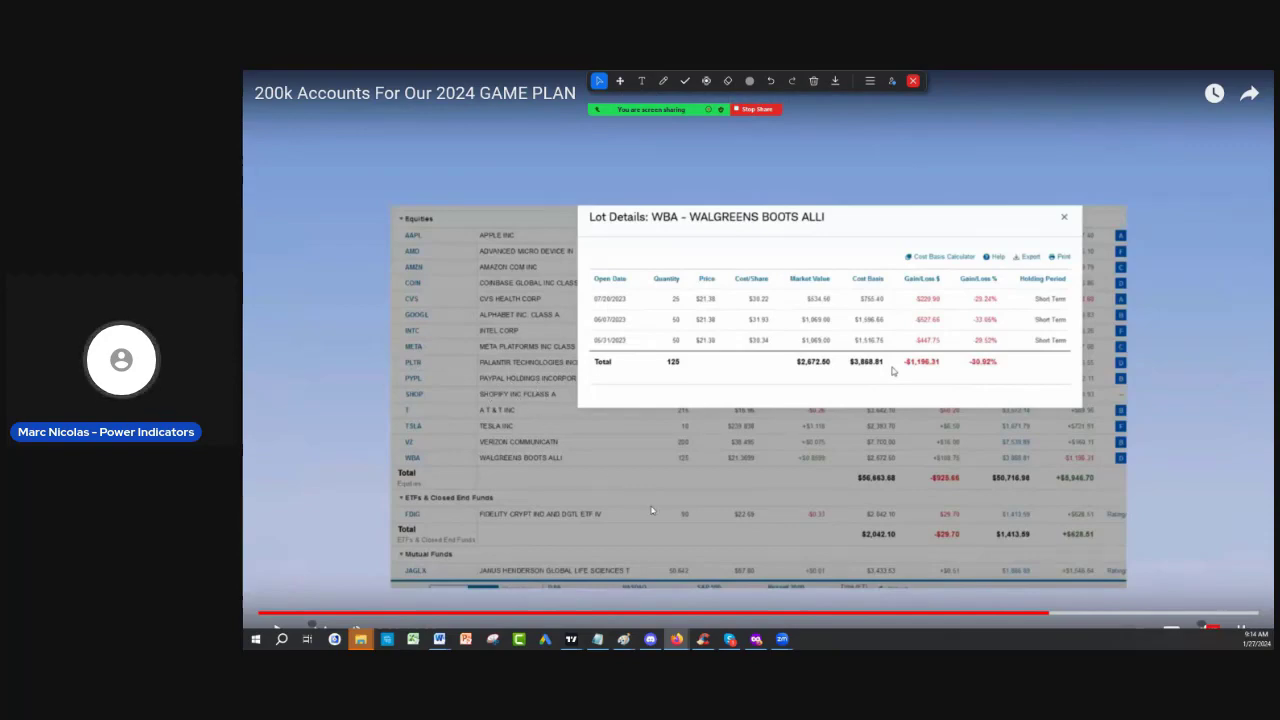
pyautogui.press('Escape')
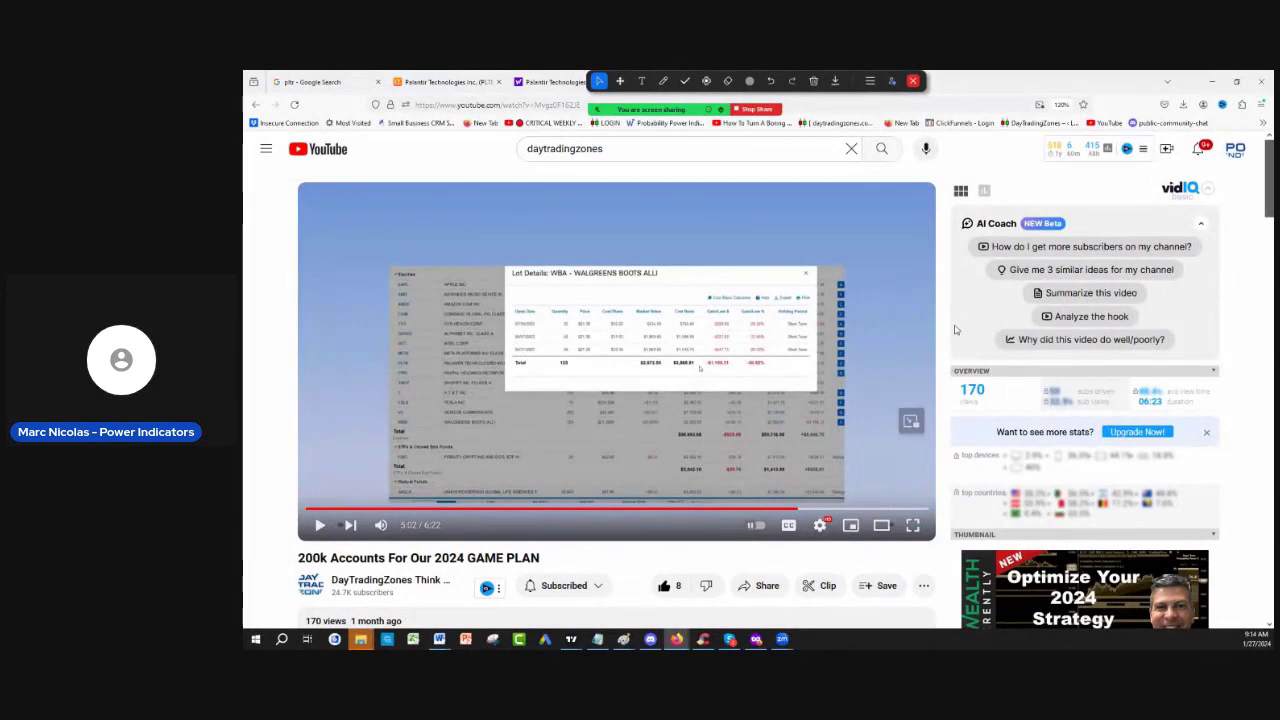
# Step: Review the Palantir (PLTR) summary page on Seeking Alpha, including the price chart and the analysis and news lists
pyautogui.click(445, 81)
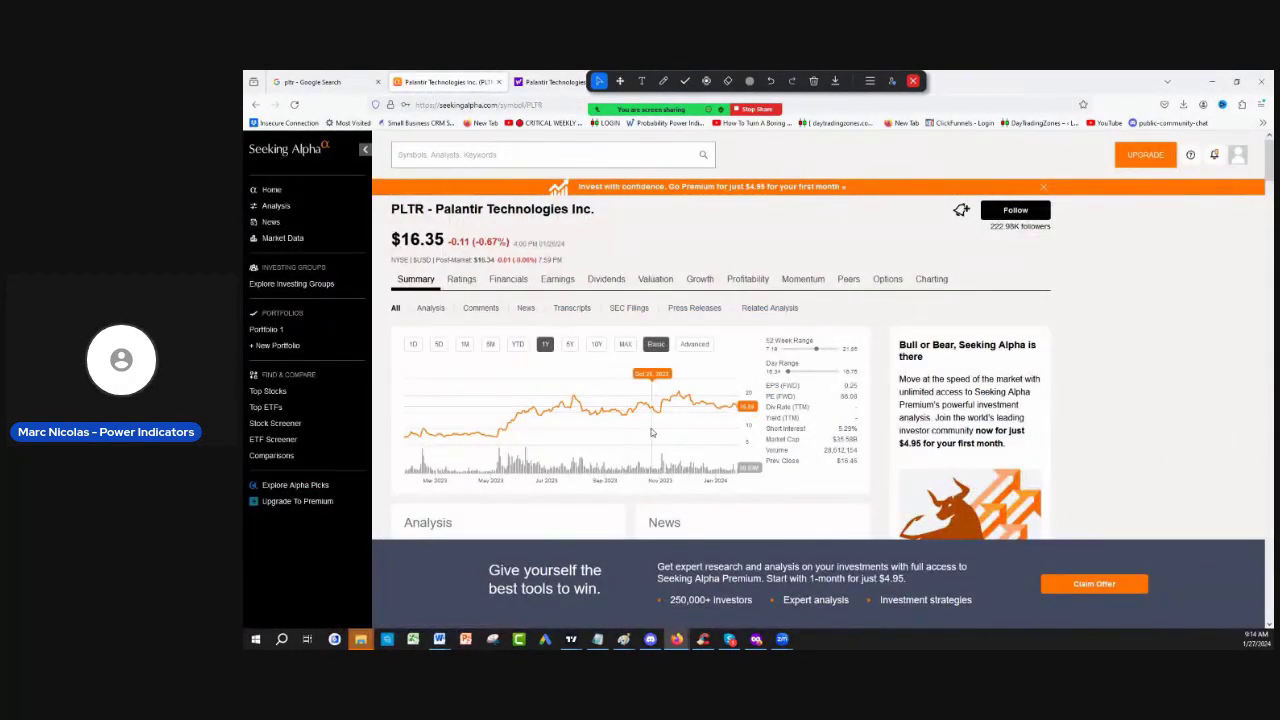
pyautogui.scroll(-2, 600, 440)
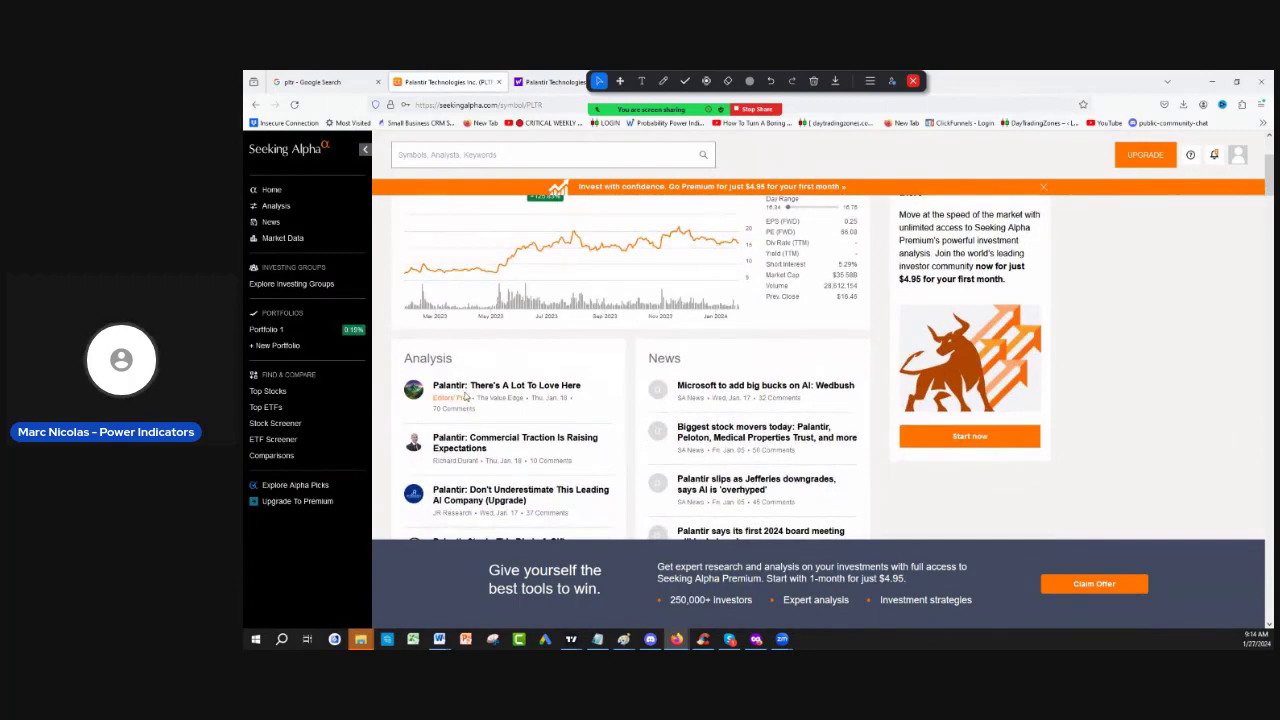
pyautogui.scroll(2, 507, 390)
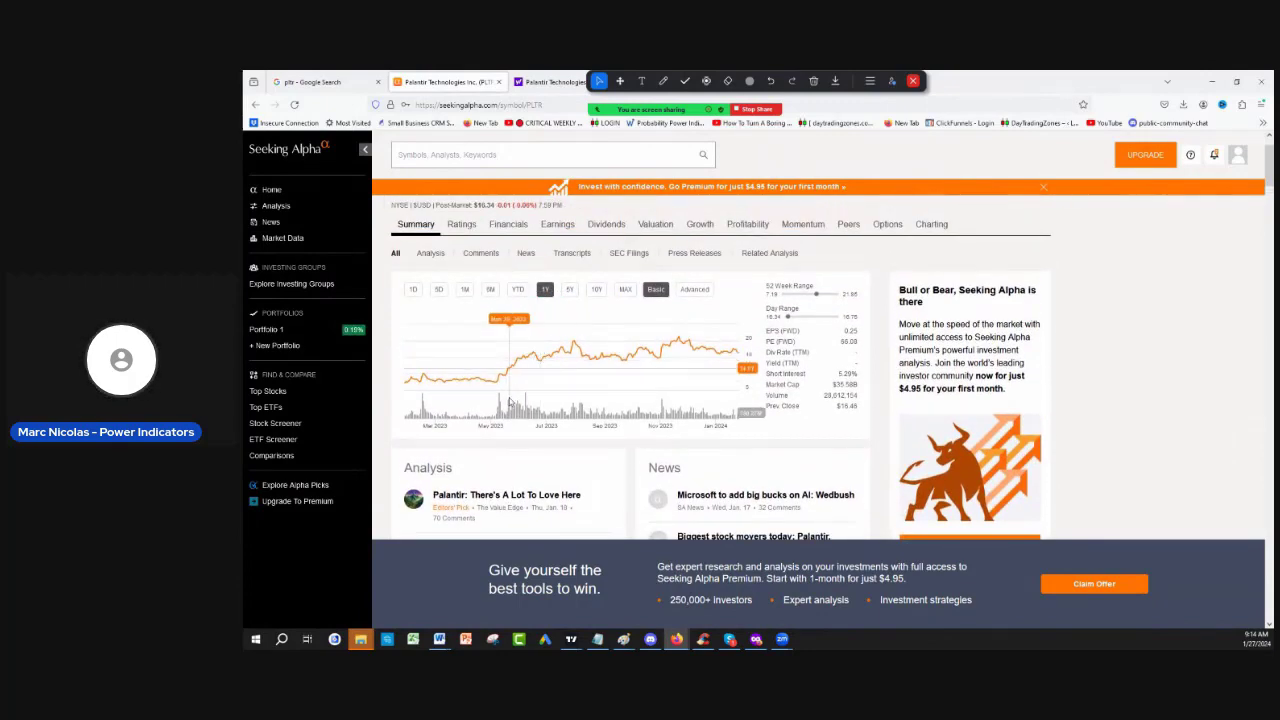
pyautogui.scroll(-2, 505, 380)
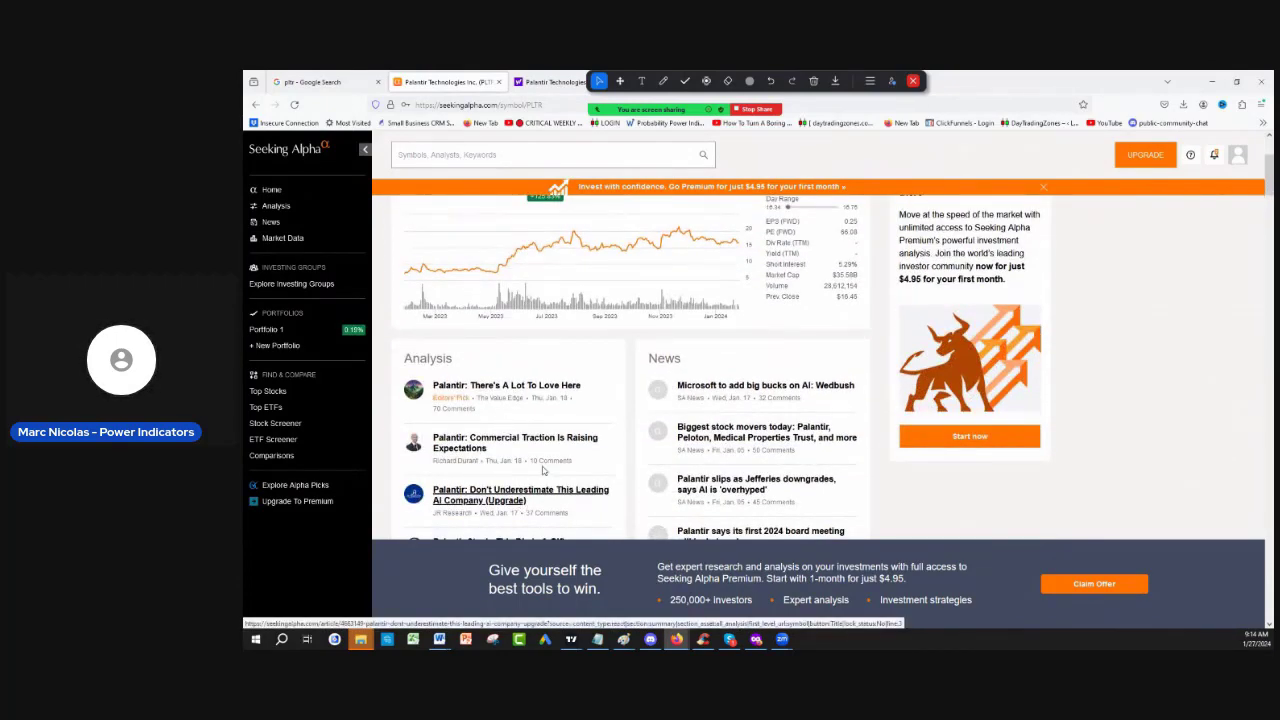
pyautogui.scroll(3, 556, 412)
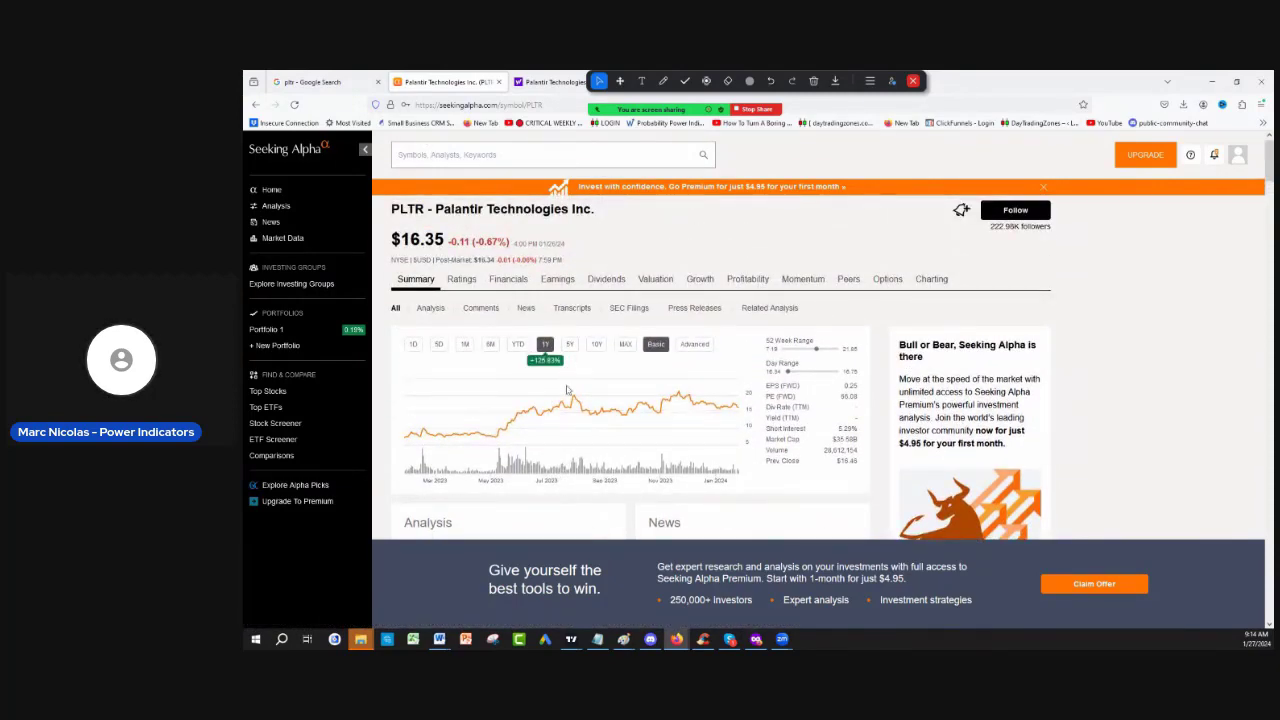
# Step: Look over the Google search results for pltr, covering the market summary and news sections
pyautogui.click(322, 86)
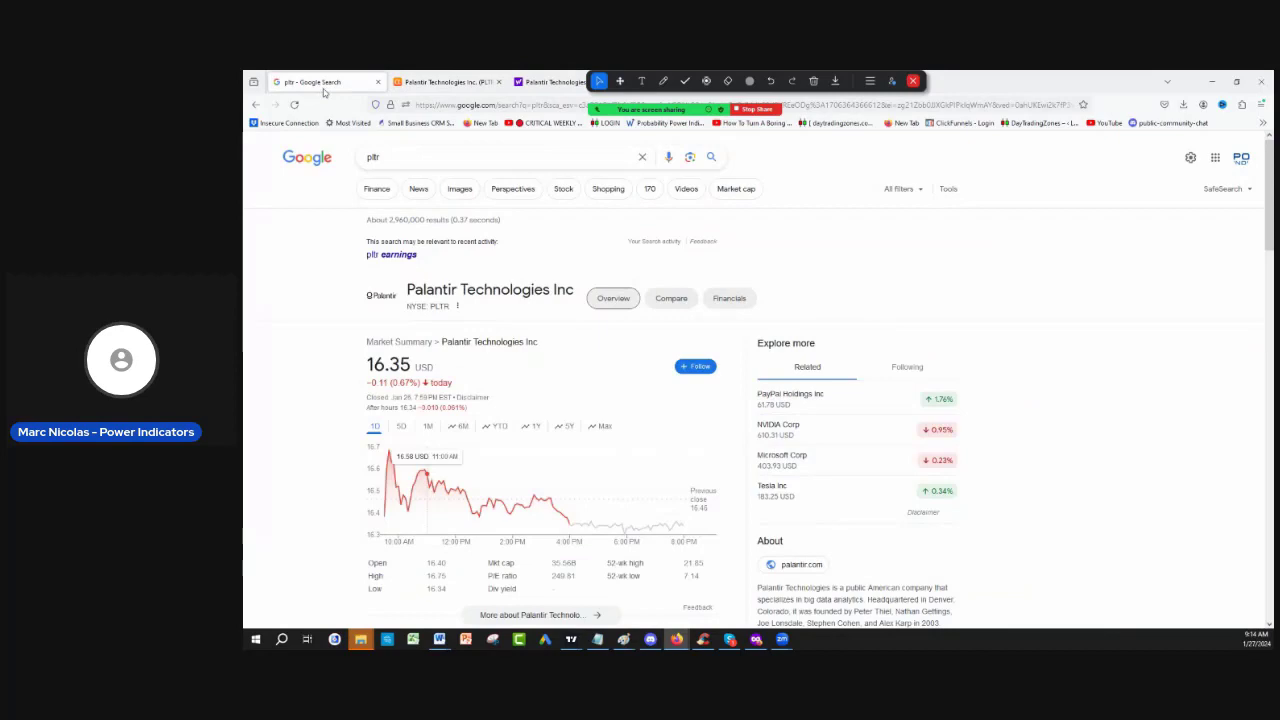
pyautogui.scroll(-4, 546, 415)
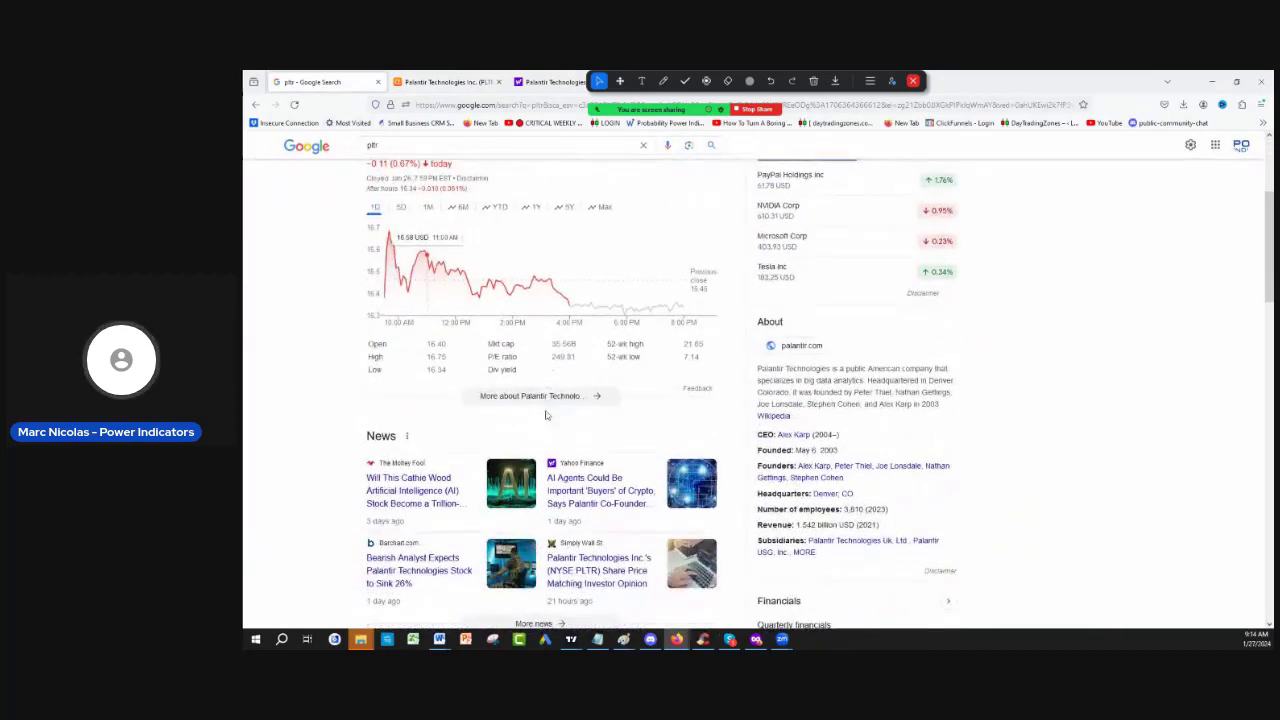
pyautogui.scroll(2, 546, 415)
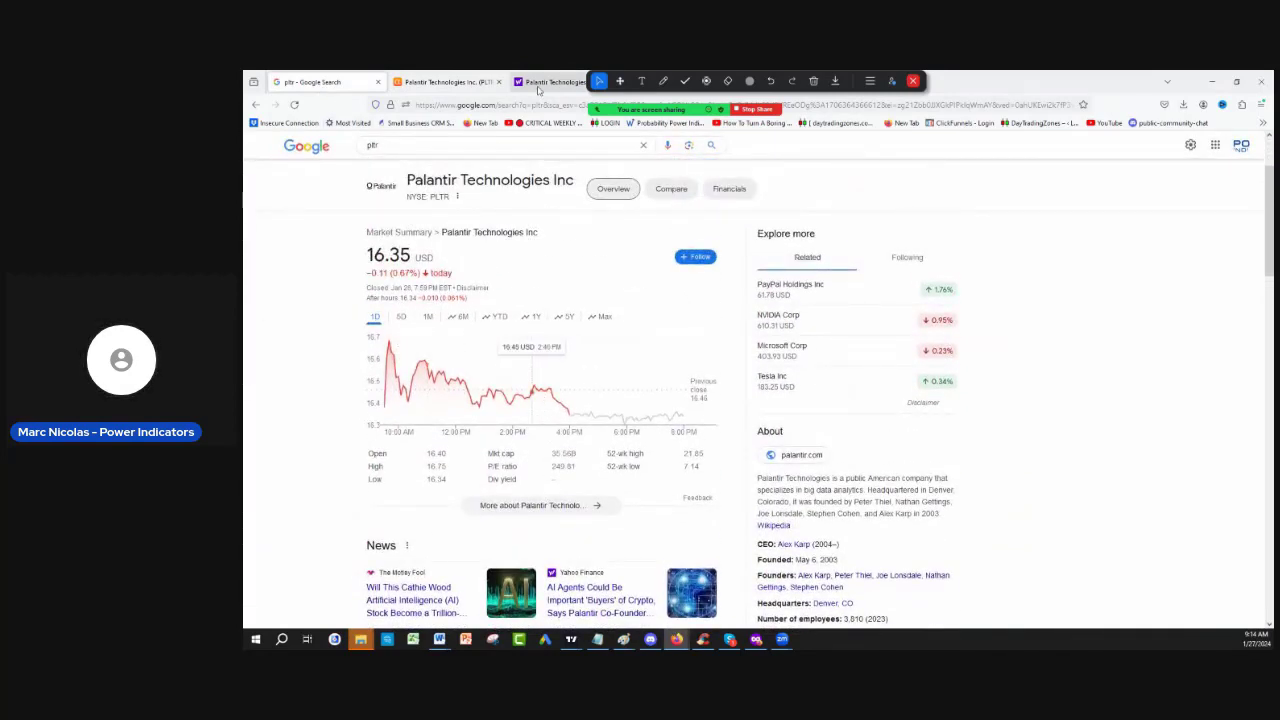
# Step: Examine Palantir's Yahoo Finance statistics, from the valuation measures down to the balance sheet, cash flow and dividend figures
pyautogui.click(538, 84)
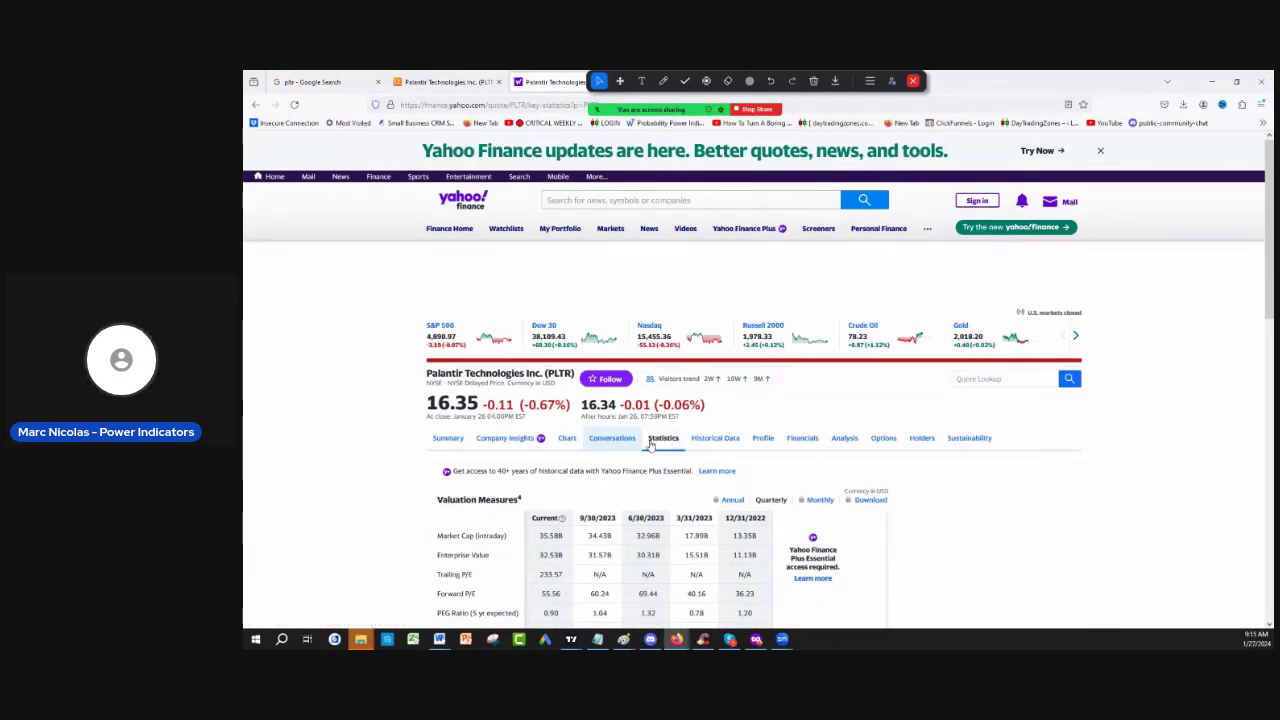
pyautogui.scroll(-2, 660, 465)
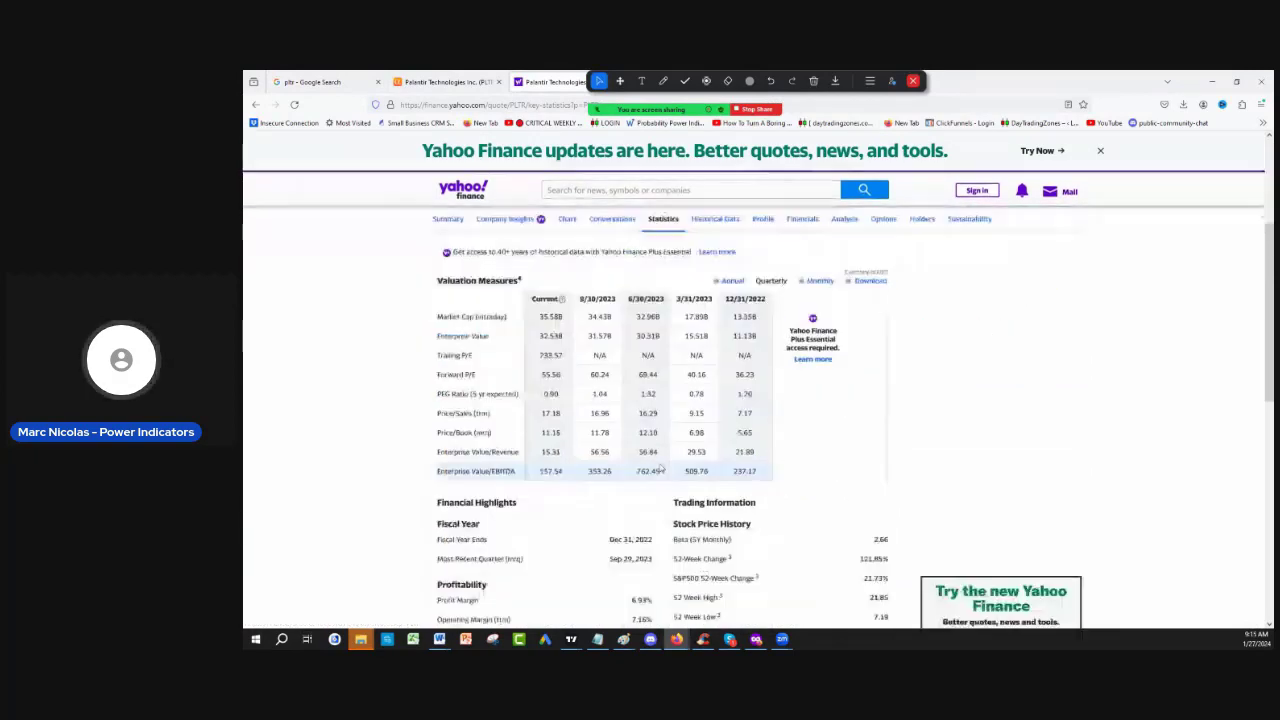
pyautogui.scroll(-3, 660, 467)
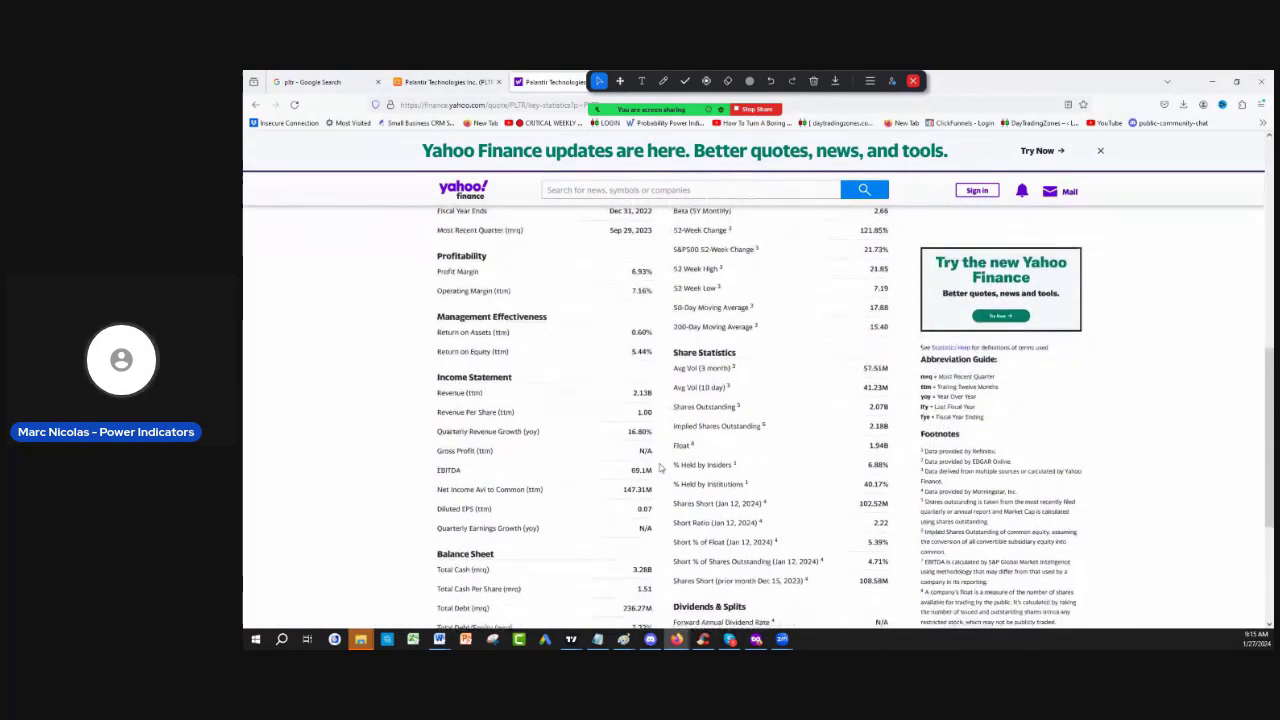
pyautogui.scroll(-1, 660, 467)
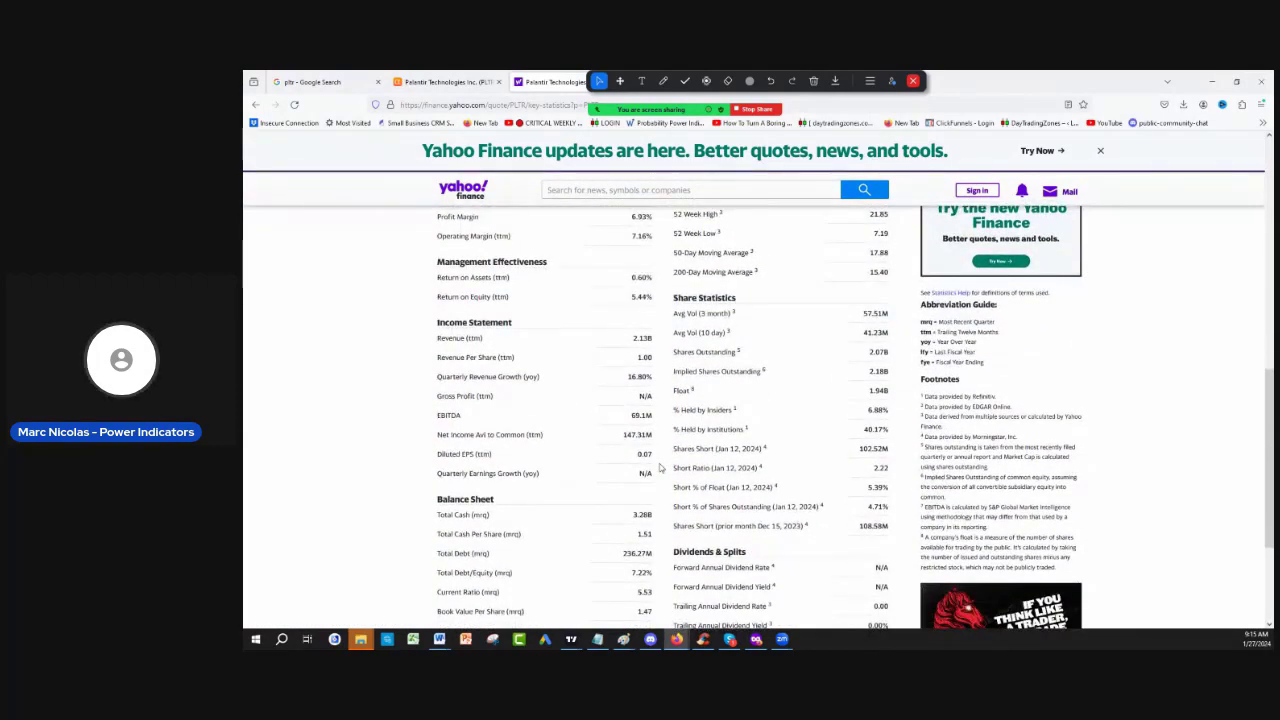
pyautogui.scroll(-2, 602, 473)
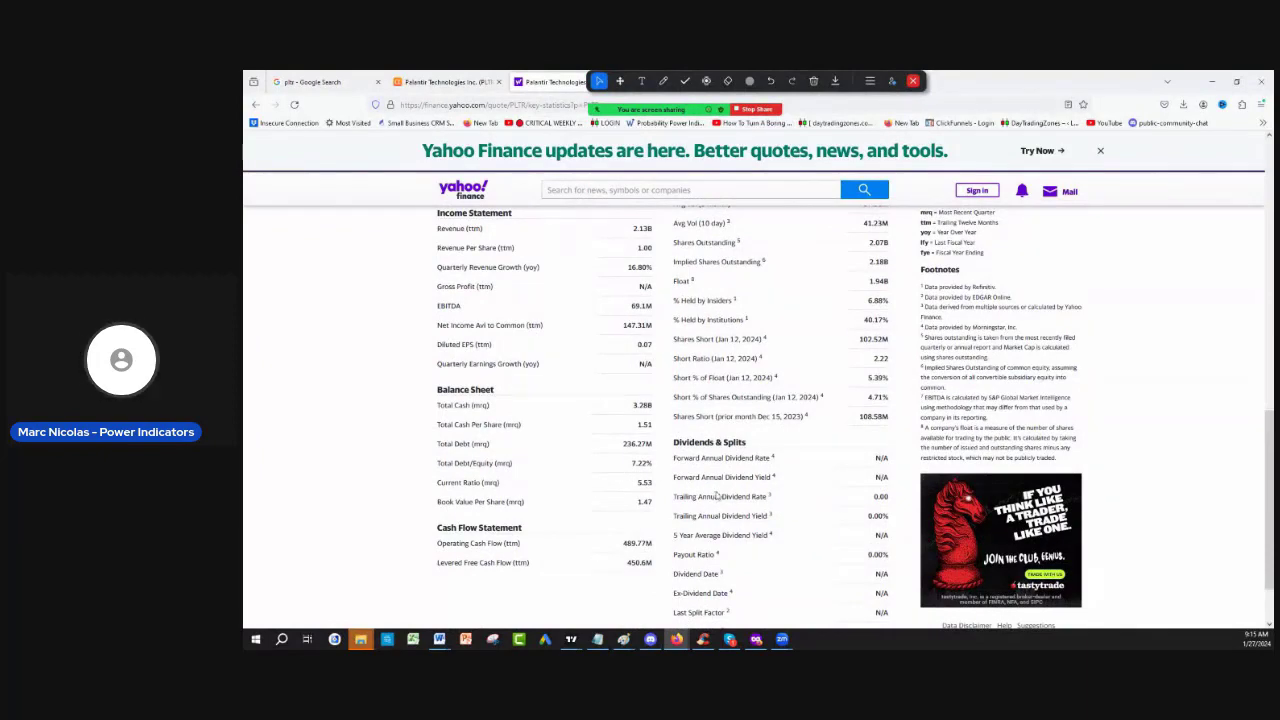
# Step: Return to TradingView and start Bar Replay on the monthly Palantir chart from the late-2022 low, bringing the replayed candles back to the middle
pyautogui.click(1212, 86)
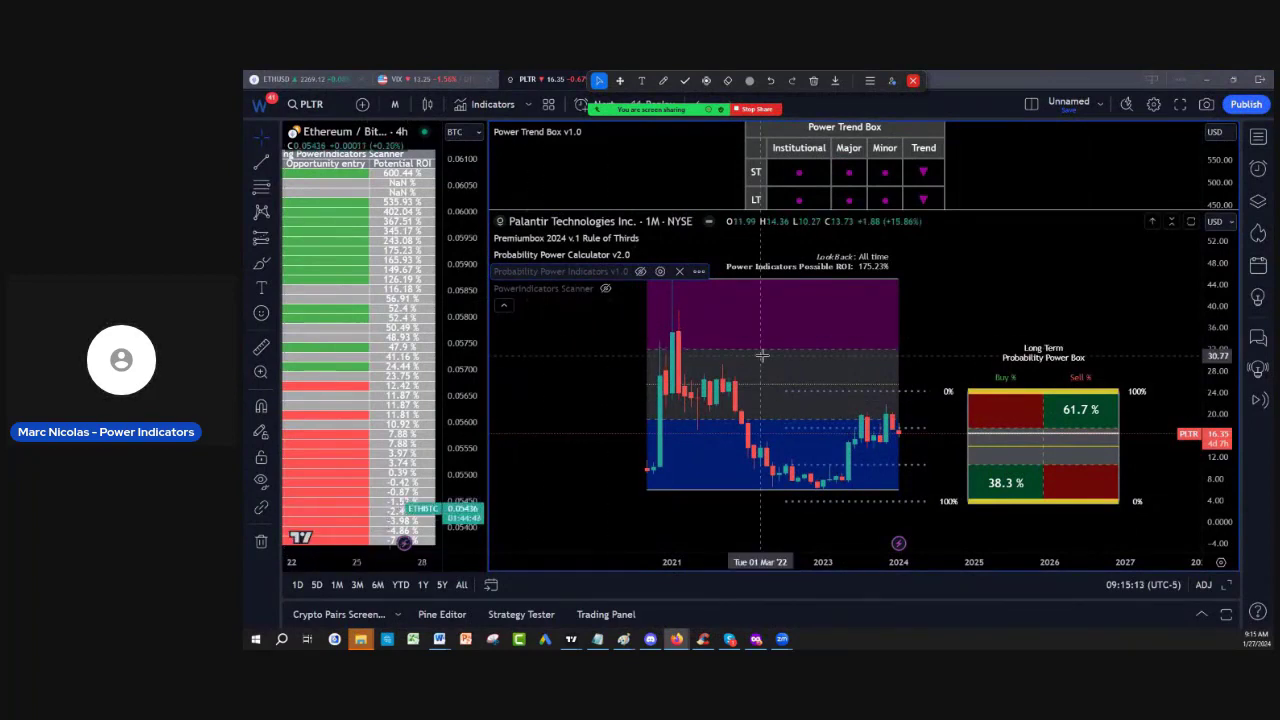
pyautogui.moveTo(595, 97)
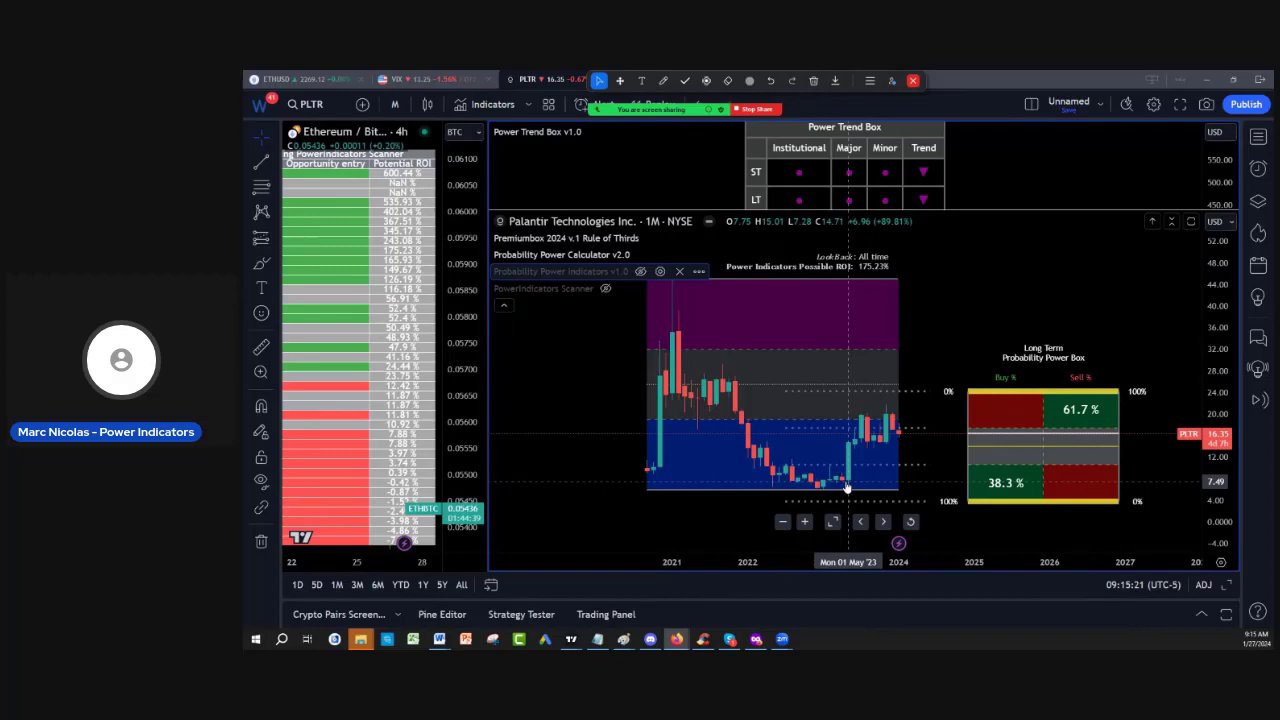
pyautogui.moveTo(672, 93)
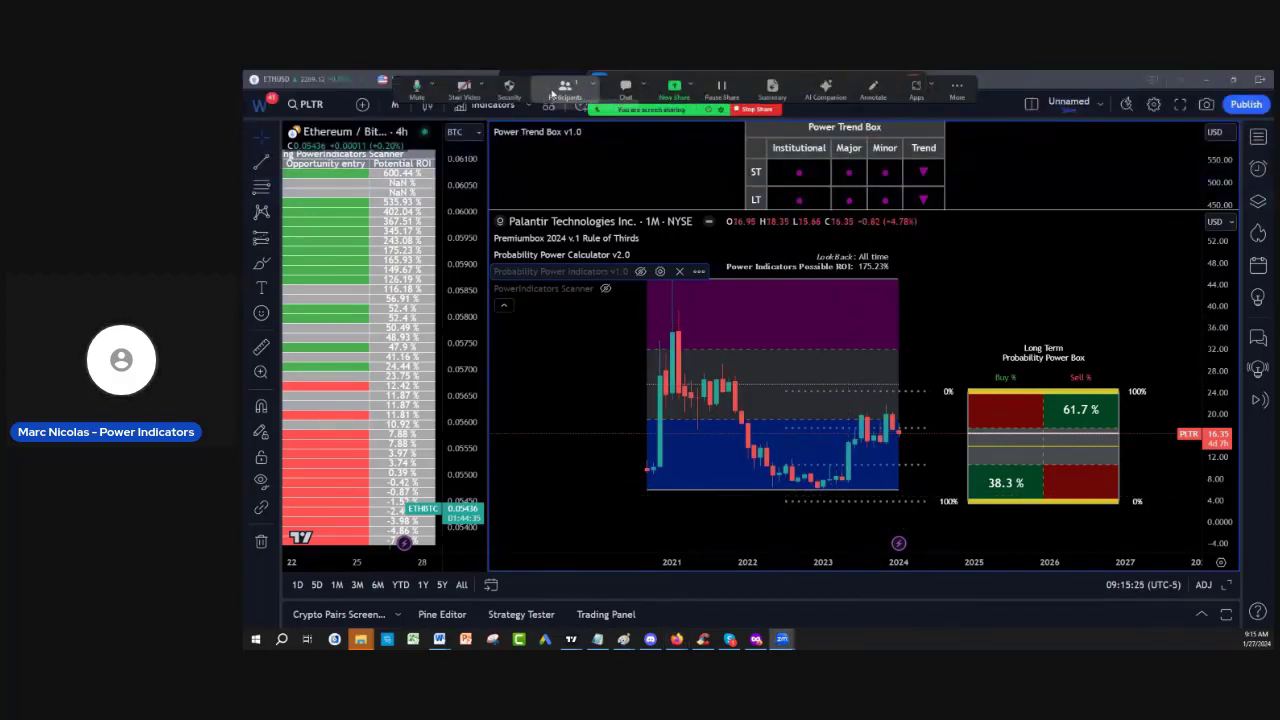
pyautogui.moveTo(551, 94); pyautogui.dragTo(611, 137)
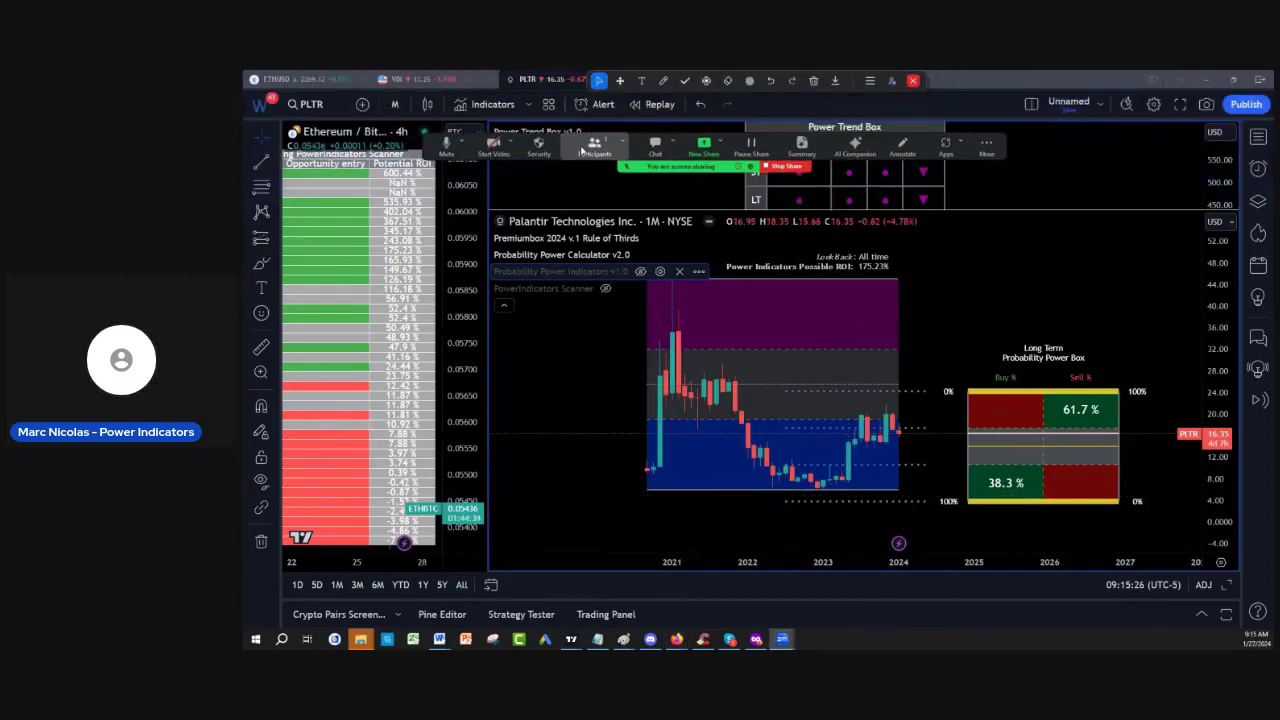
pyautogui.click(652, 106)
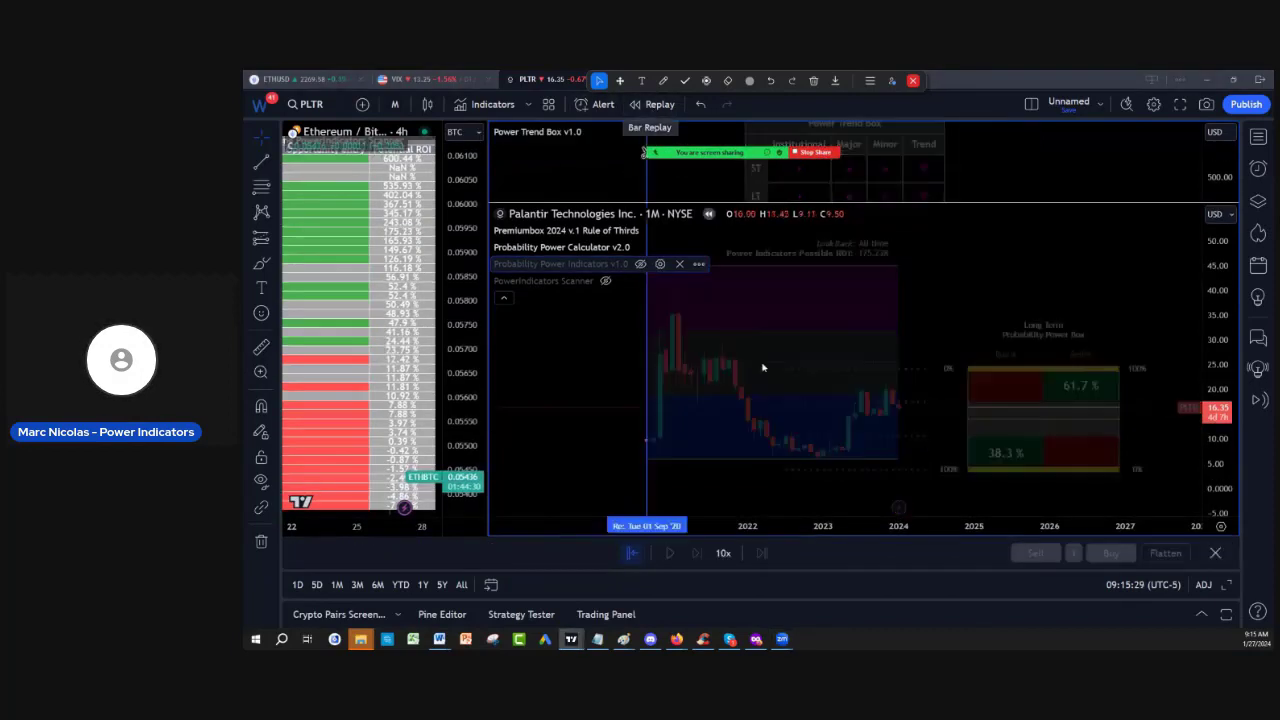
pyautogui.click(822, 460)
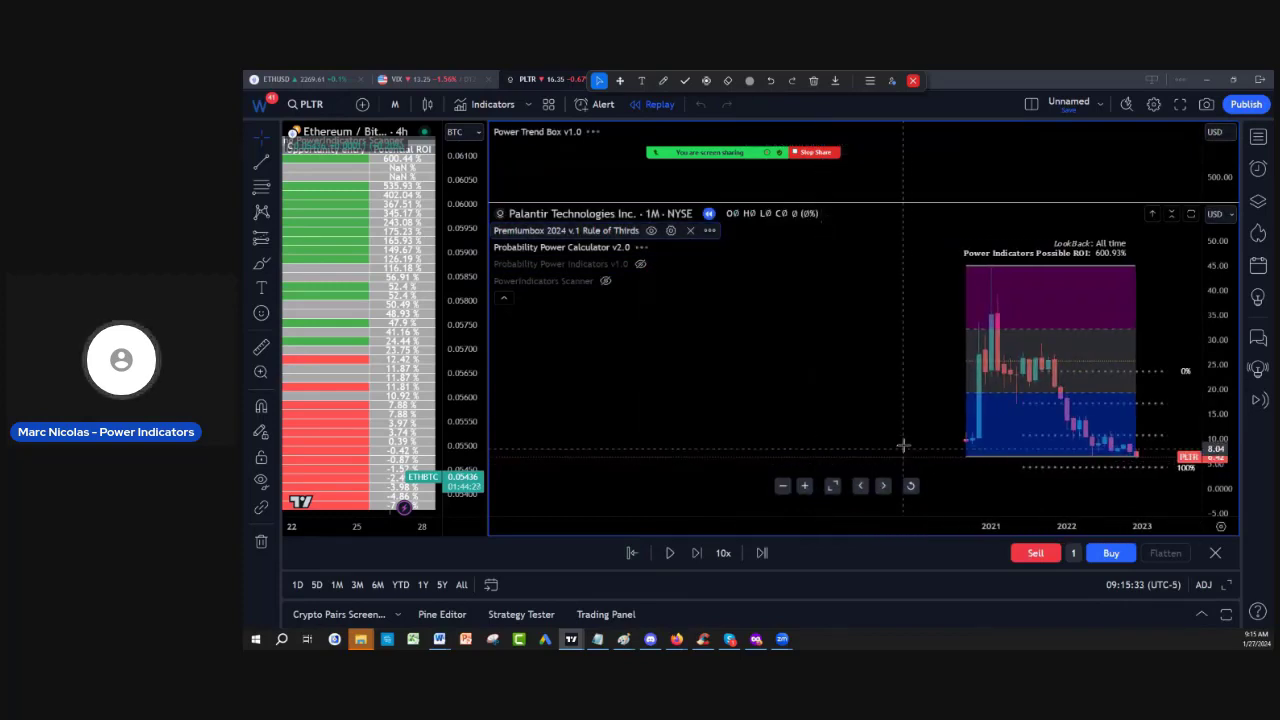
pyautogui.moveTo(903, 445); pyautogui.dragTo(664, 437)
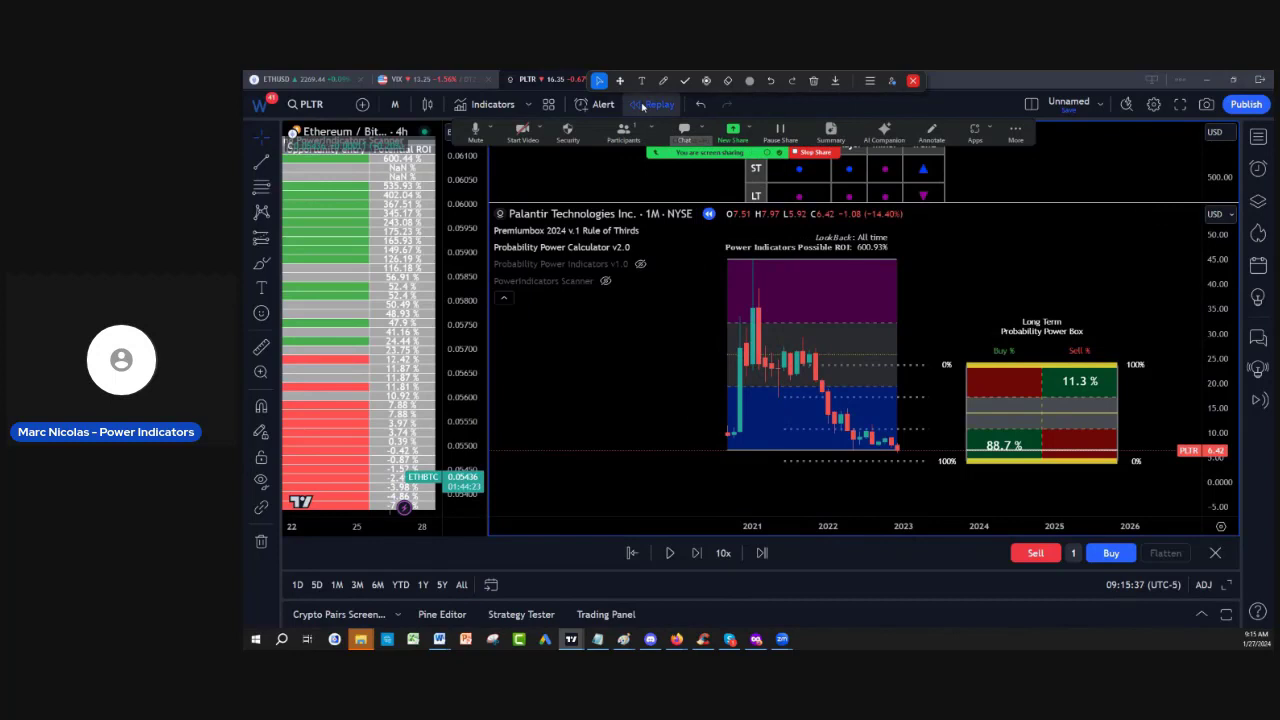
# Step: Annotate the chart with the pen: circle the latest low candles, write "Buy", link them to the probability box and circle 88.7 %
pyautogui.click(663, 80)
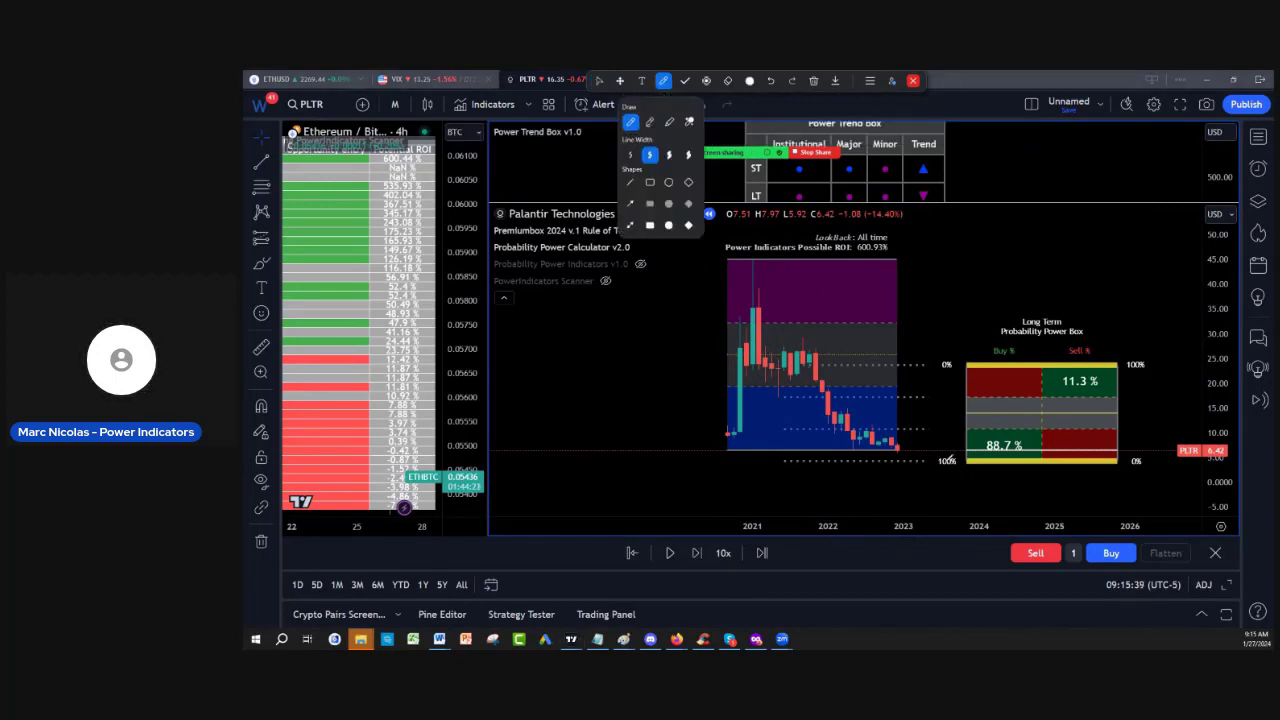
pyautogui.moveTo(885, 424)
pyautogui.mouseDown()
pyautogui.moveTo(866, 458)
pyautogui.moveTo(880, 424)
pyautogui.mouseUp()
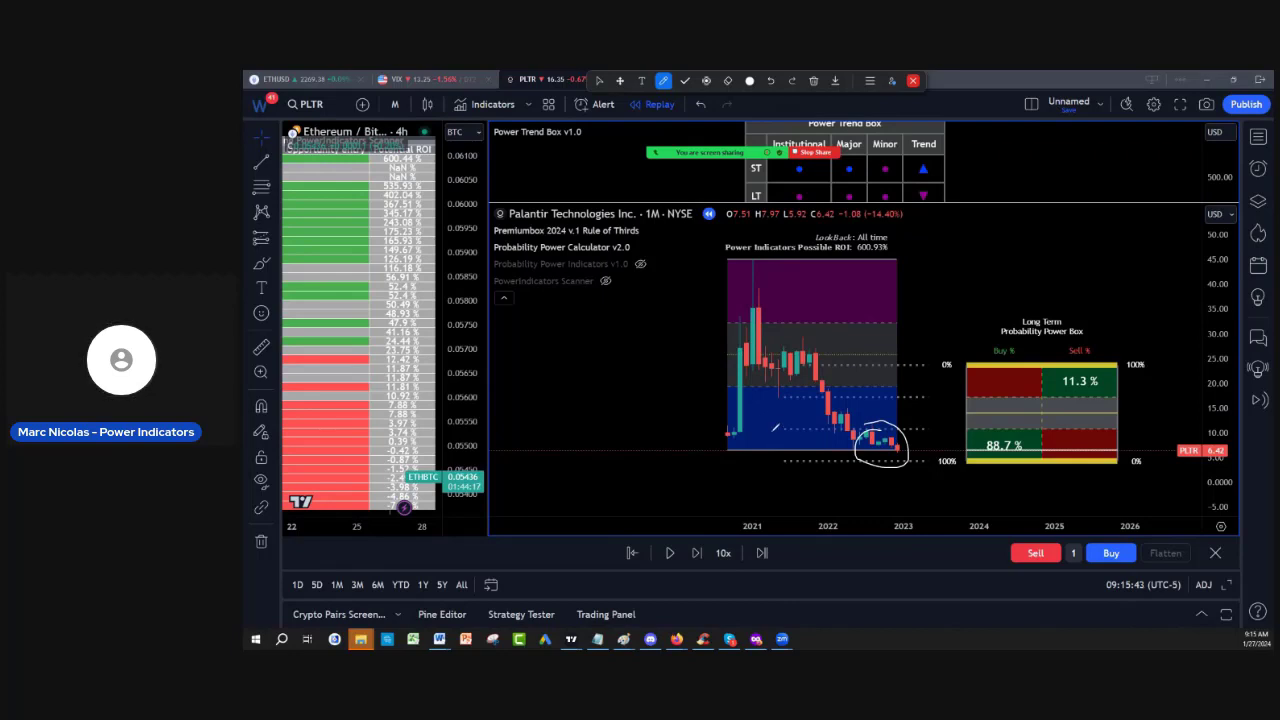
pyautogui.moveTo(790, 436); pyautogui.dragTo(808, 452)
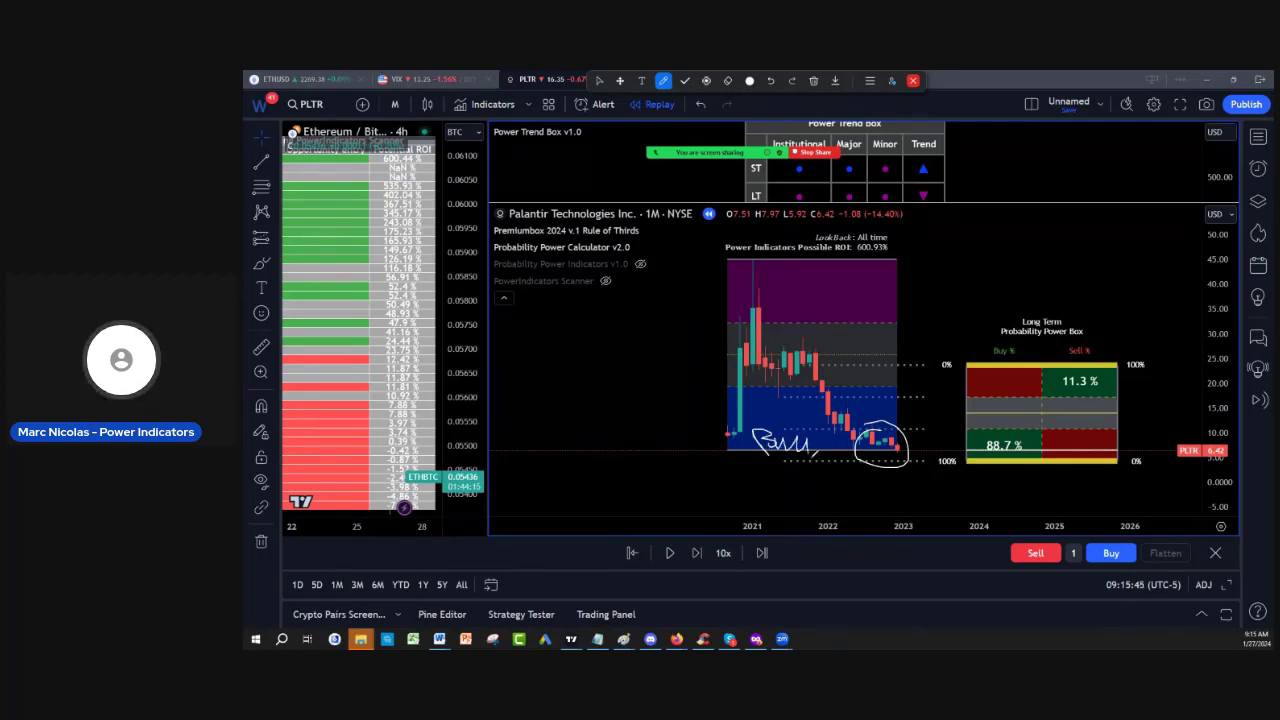
pyautogui.moveTo(906, 448)
pyautogui.mouseDown()
pyautogui.moveTo(870, 446)
pyautogui.moveTo(914, 451)
pyautogui.moveTo(886, 464)
pyautogui.moveTo(970, 438)
pyautogui.moveTo(902, 463)
pyautogui.mouseUp()
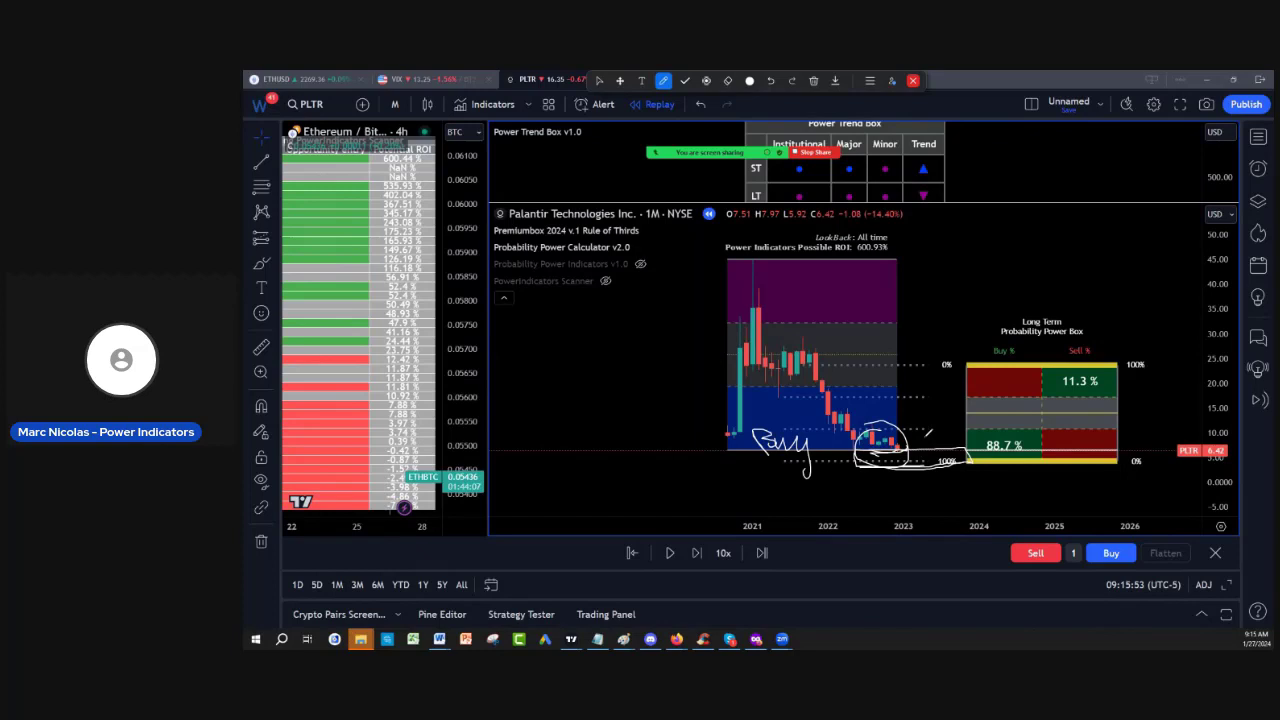
pyautogui.moveTo(1004, 428)
pyautogui.mouseDown()
pyautogui.moveTo(1046, 446)
pyautogui.moveTo(1012, 427)
pyautogui.mouseUp()
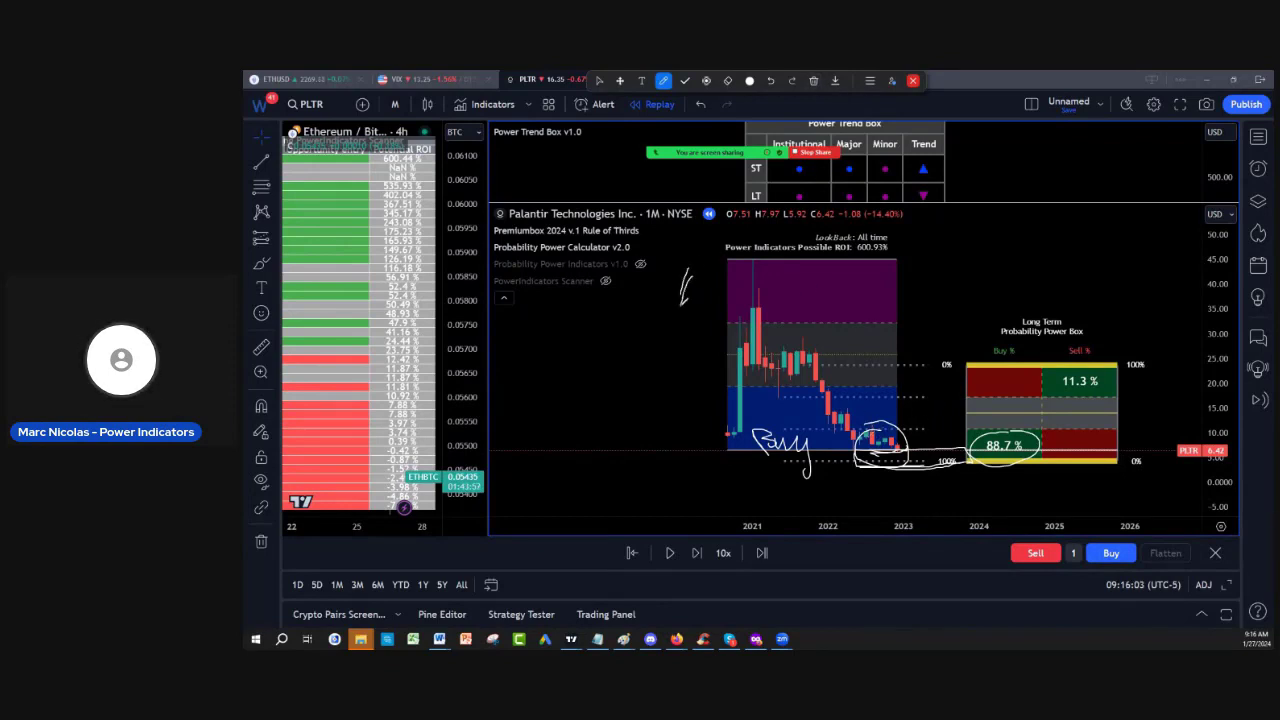
# Step: Handwrite 1/3 beside each of the three price zones, with a percentage beside the lowest zone and 33% beside the highest
pyautogui.moveTo(678, 338); pyautogui.dragTo(686, 356)
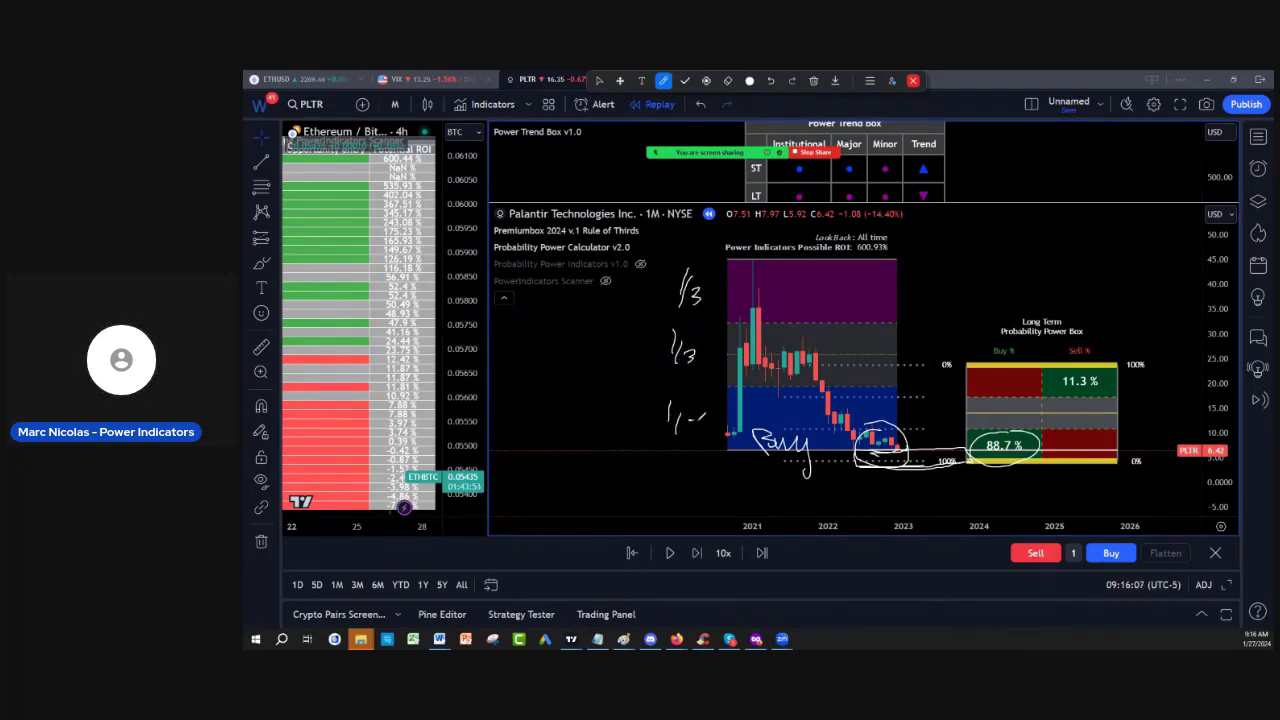
pyautogui.moveTo(612, 410)
pyautogui.mouseDown()
pyautogui.moveTo(600, 452)
pyautogui.moveTo(620, 428)
pyautogui.moveTo(646, 462)
pyautogui.moveTo(654, 440)
pyautogui.mouseUp()
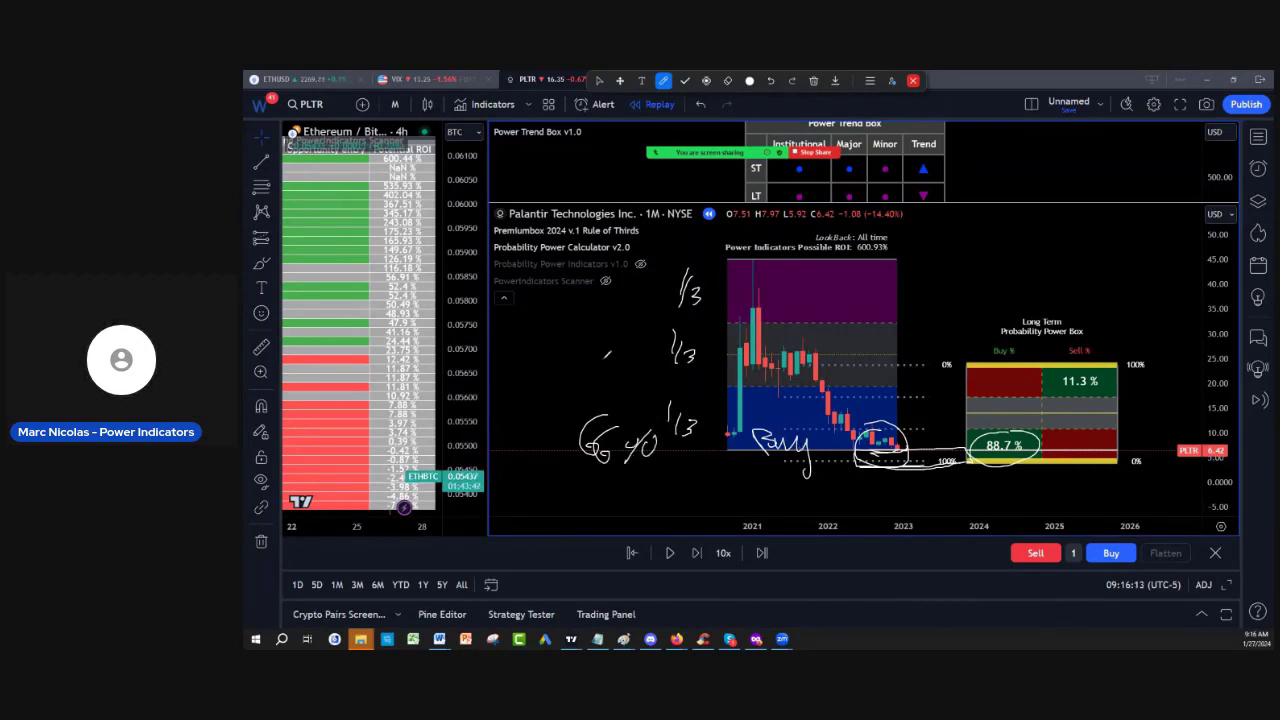
pyautogui.moveTo(588, 258)
pyautogui.mouseDown()
pyautogui.moveTo(602, 276)
pyautogui.moveTo(592, 286)
pyautogui.mouseUp()
pyautogui.moveTo(612, 256)
pyautogui.mouseDown()
pyautogui.moveTo(628, 264)
pyautogui.moveTo(614, 284)
pyautogui.mouseUp()
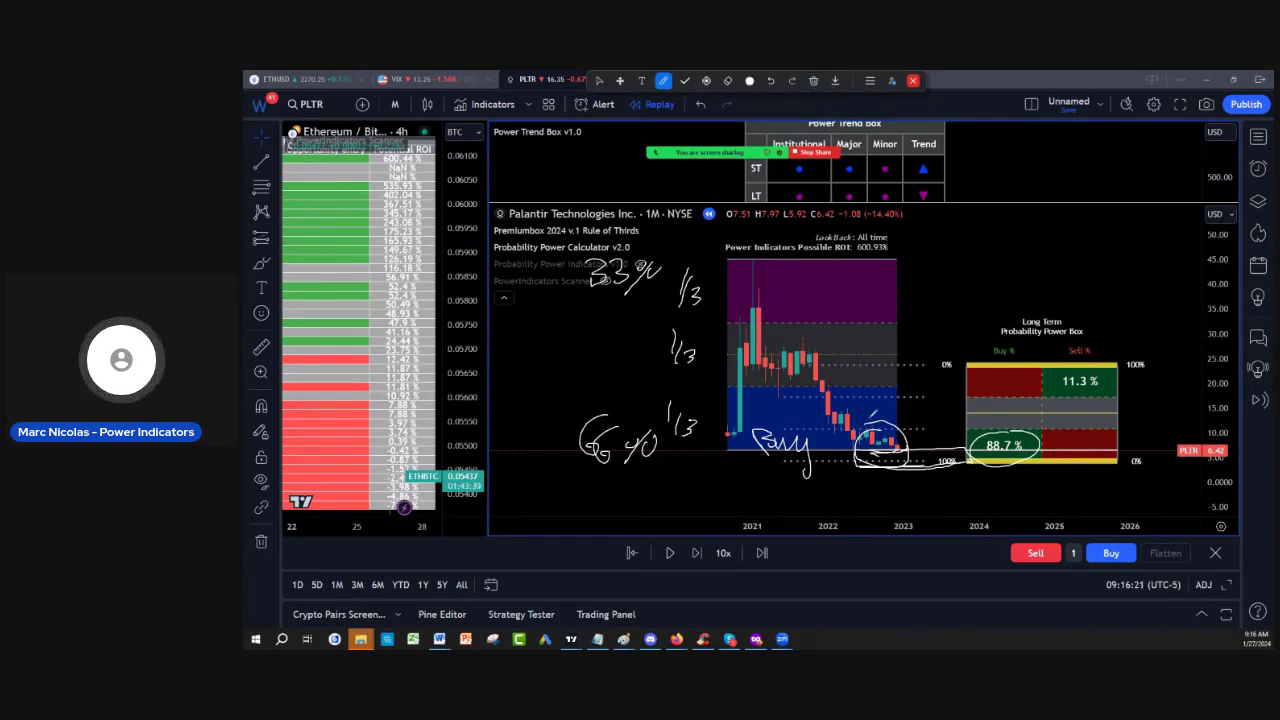
# Step: Clear all annotation drawings from the screen and leave the pen tool
pyautogui.click(813, 80)
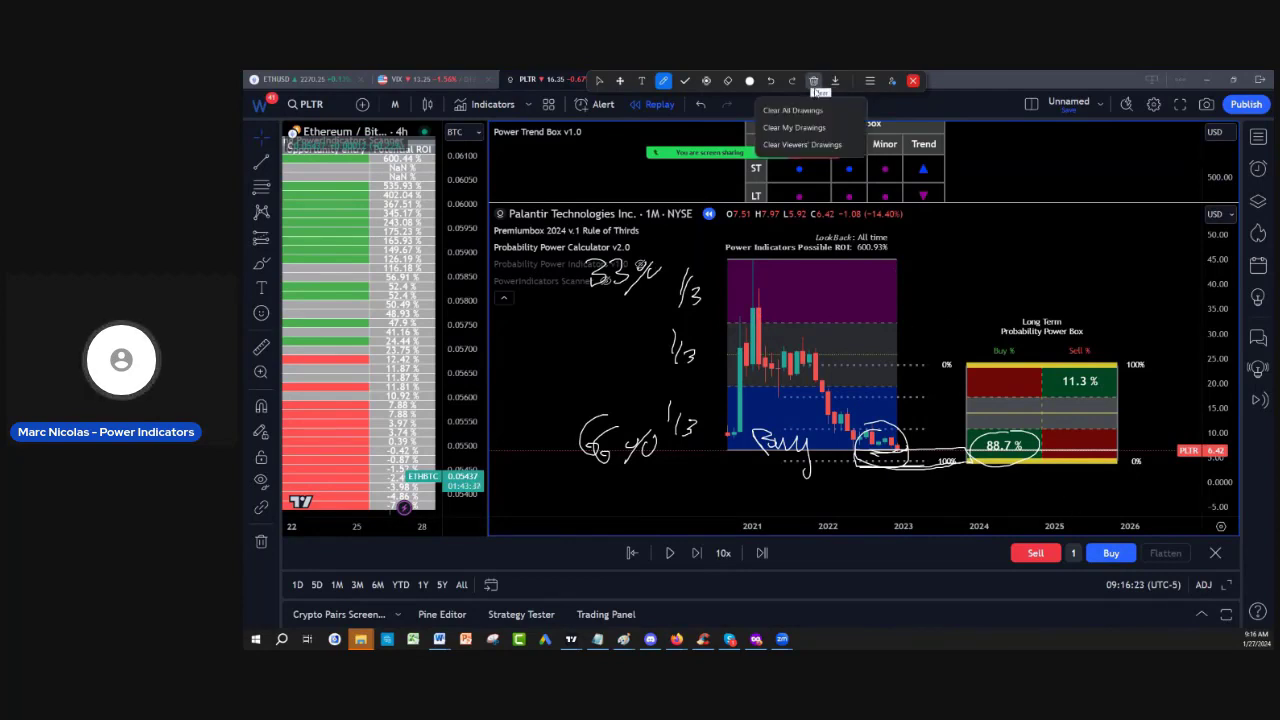
pyautogui.click(816, 112)
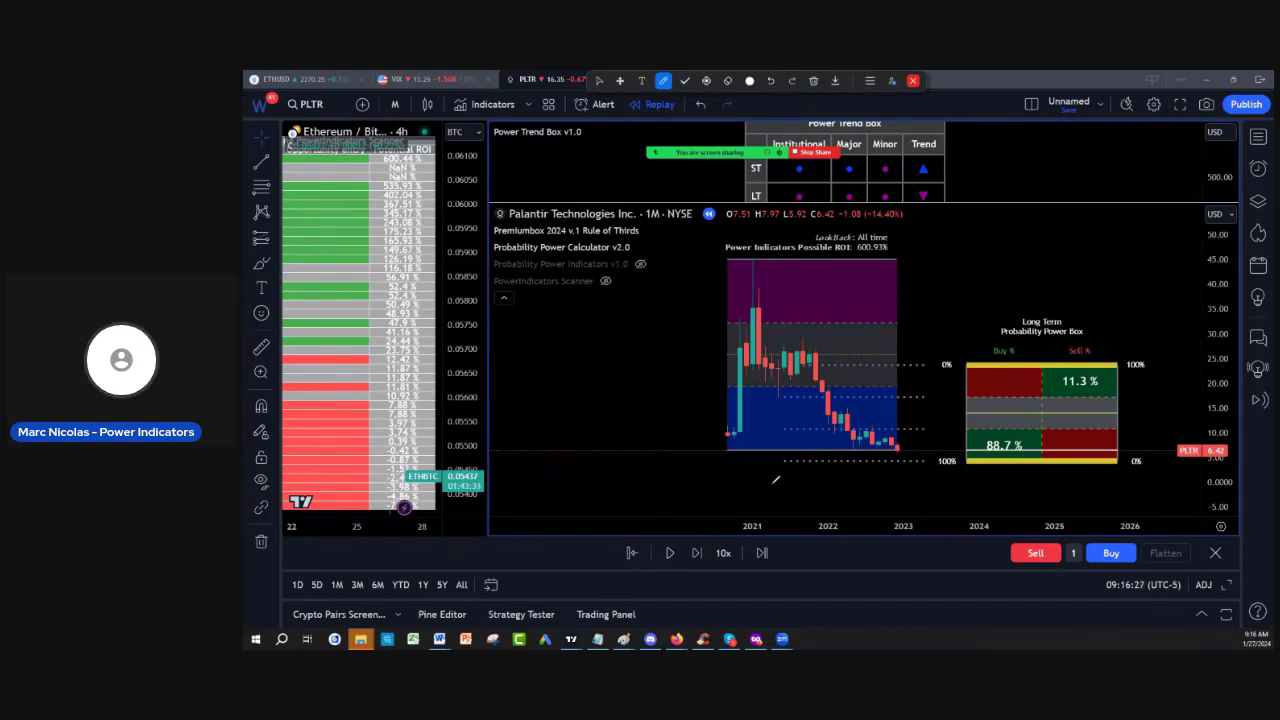
pyautogui.press('Escape')
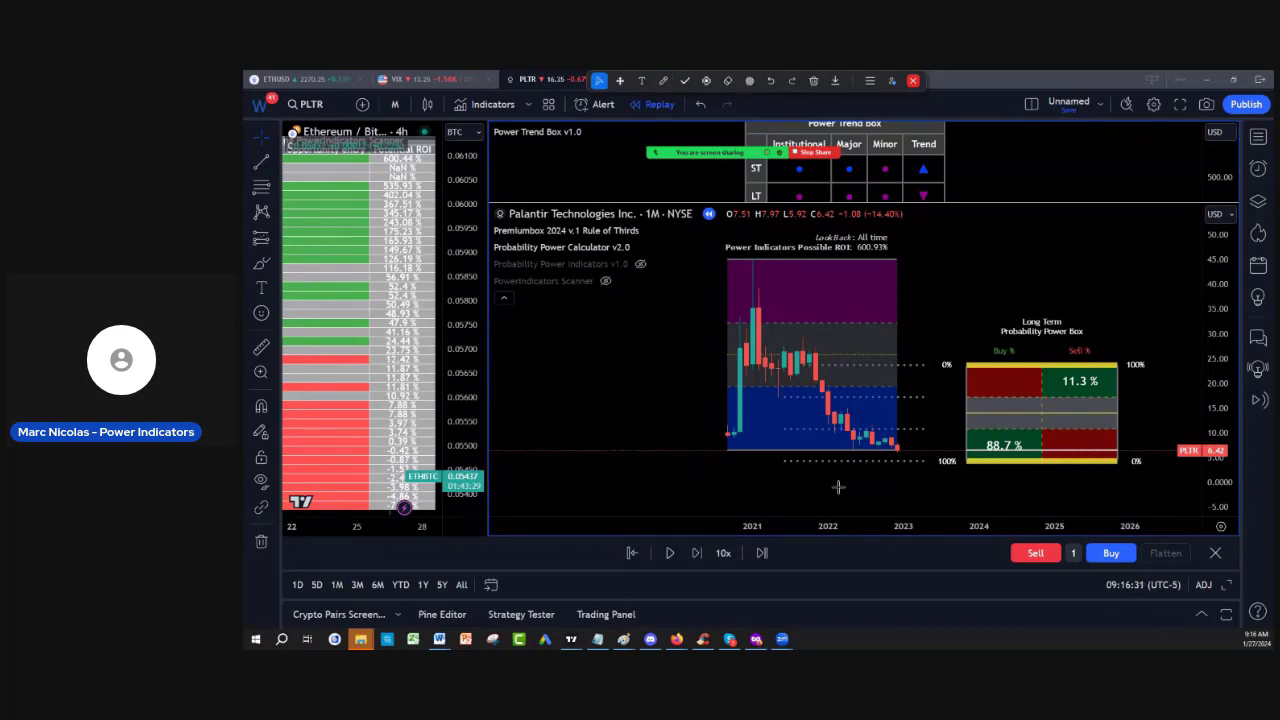
# Step: Exit Bar Replay and shift the current monthly Palantir chart back until the Long Term Probability Power Box is in view
pyautogui.click(1216, 553)
pyautogui.click(881, 391)
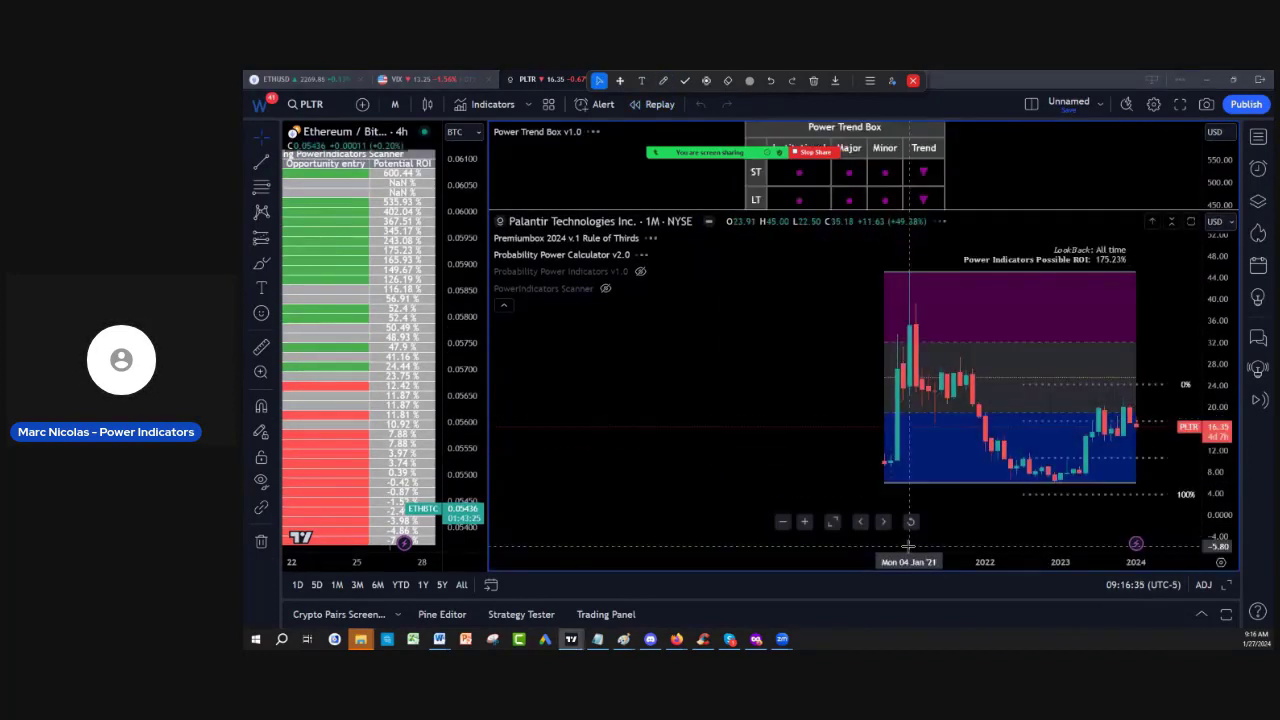
pyautogui.moveTo(975, 545); pyautogui.dragTo(663, 543)
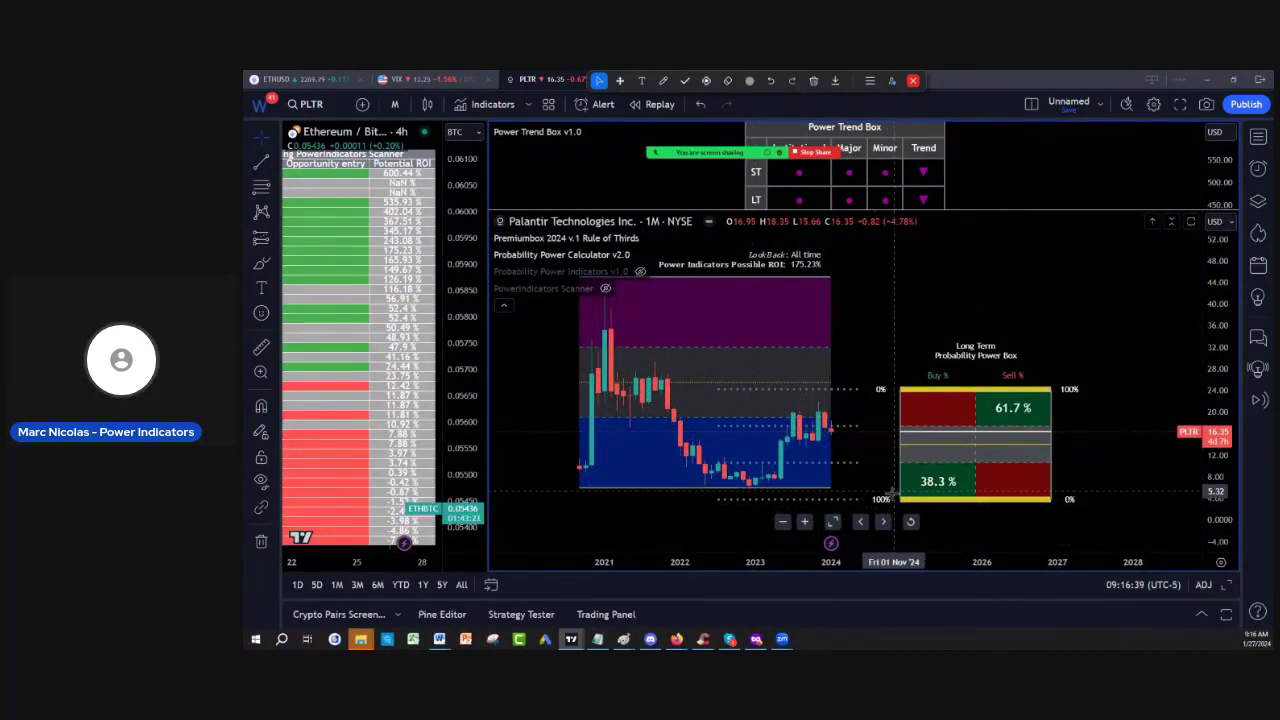
pyautogui.click(661, 83)
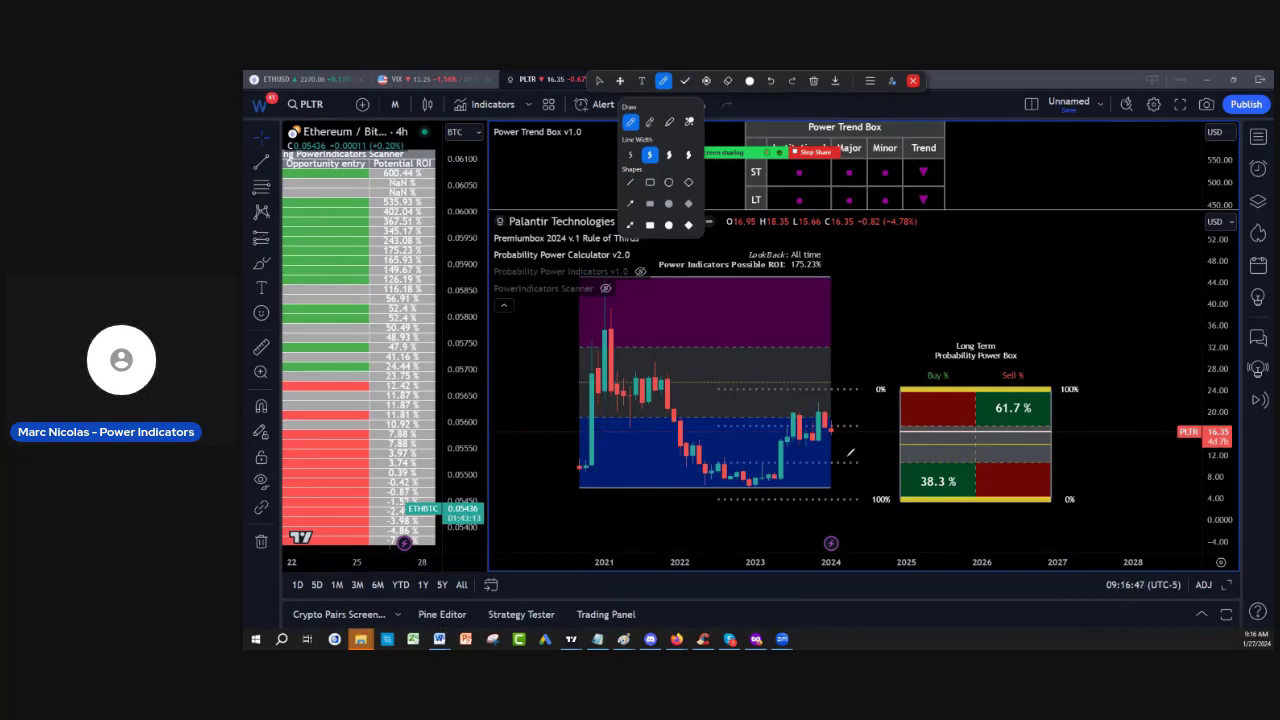
pyautogui.press('Escape')
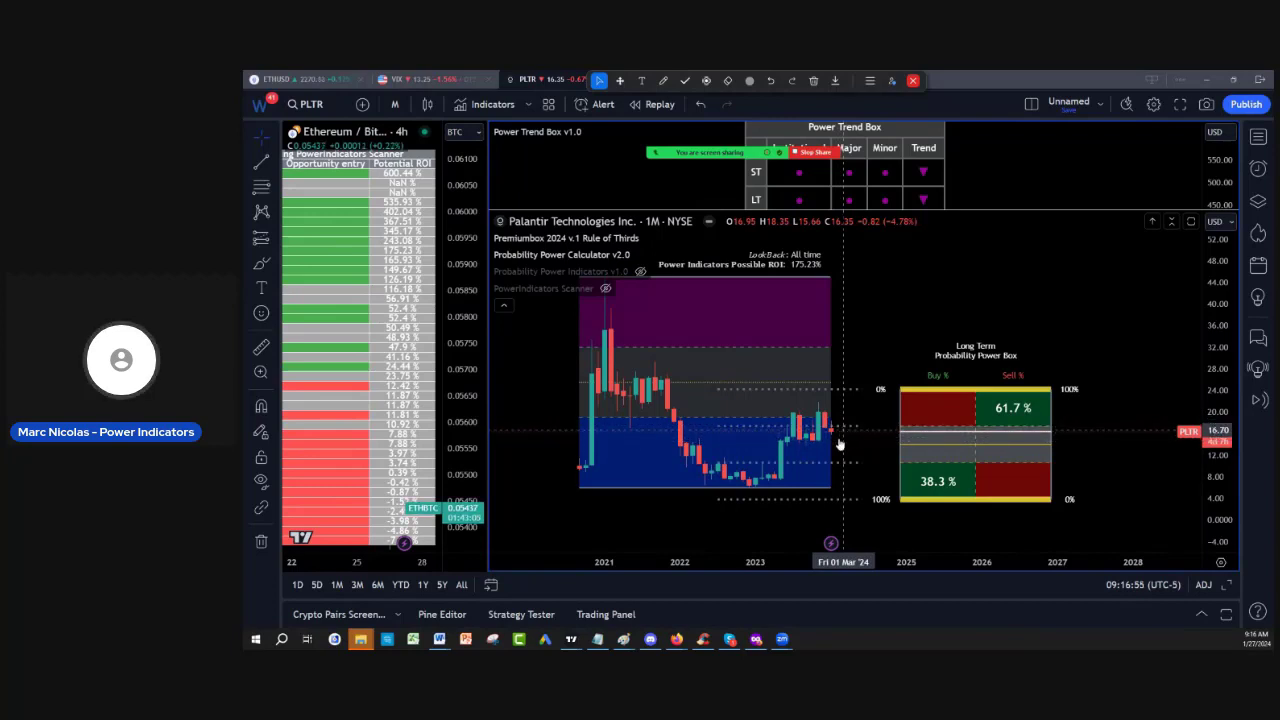
# Step: Draw a trend line under the Palantir lows from about 5.71 in February 2023 to about 19.67 in September 2024
pyautogui.moveTo(708, 150)
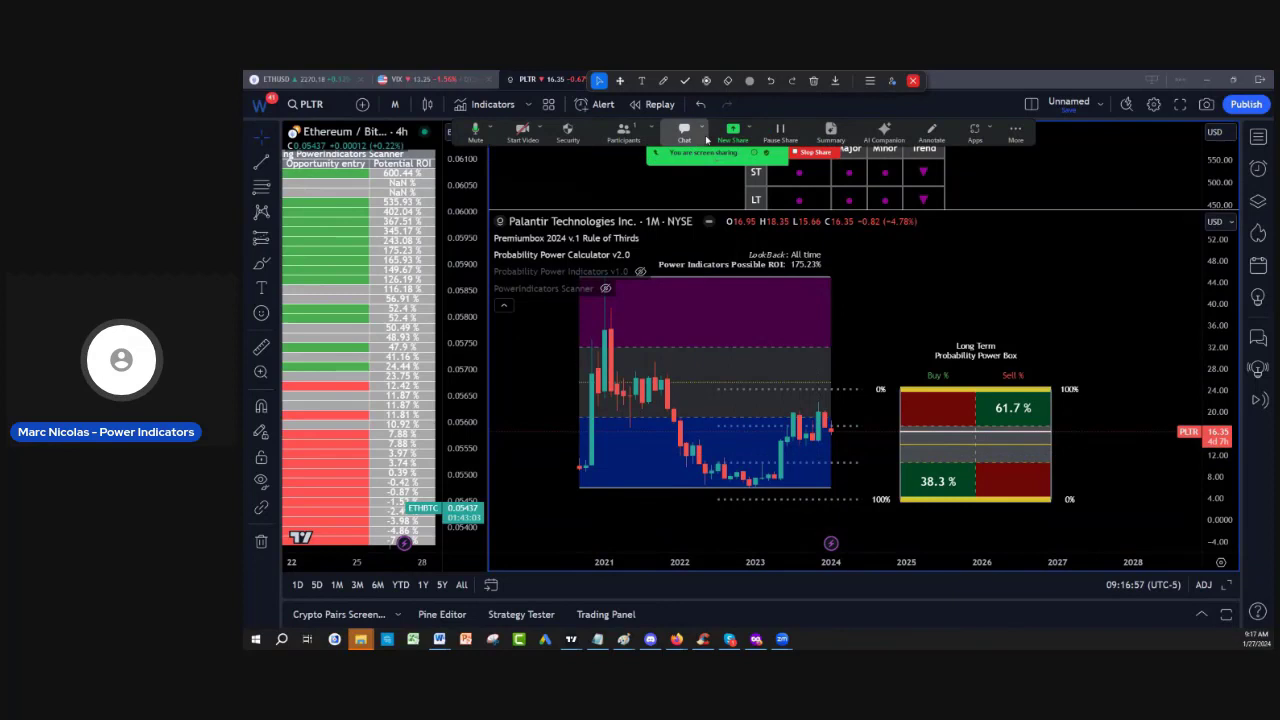
pyautogui.click(281, 167)
pyautogui.click(330, 127)
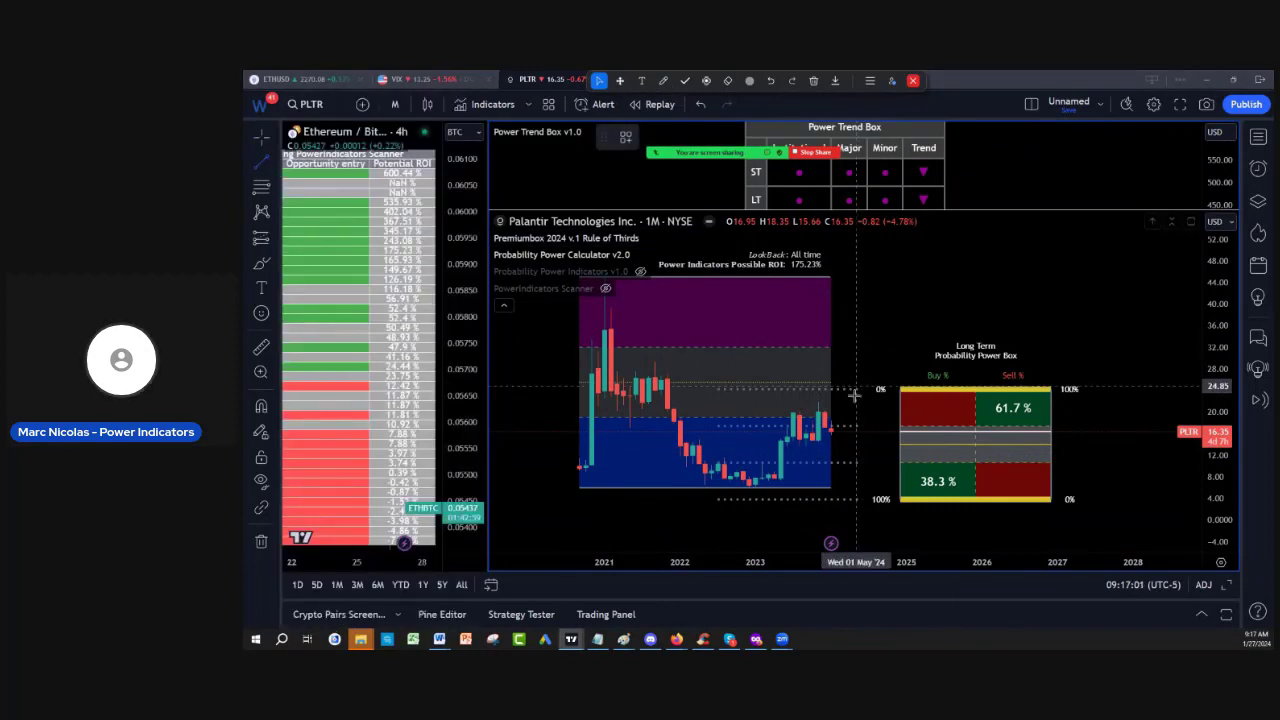
pyautogui.click(762, 480)
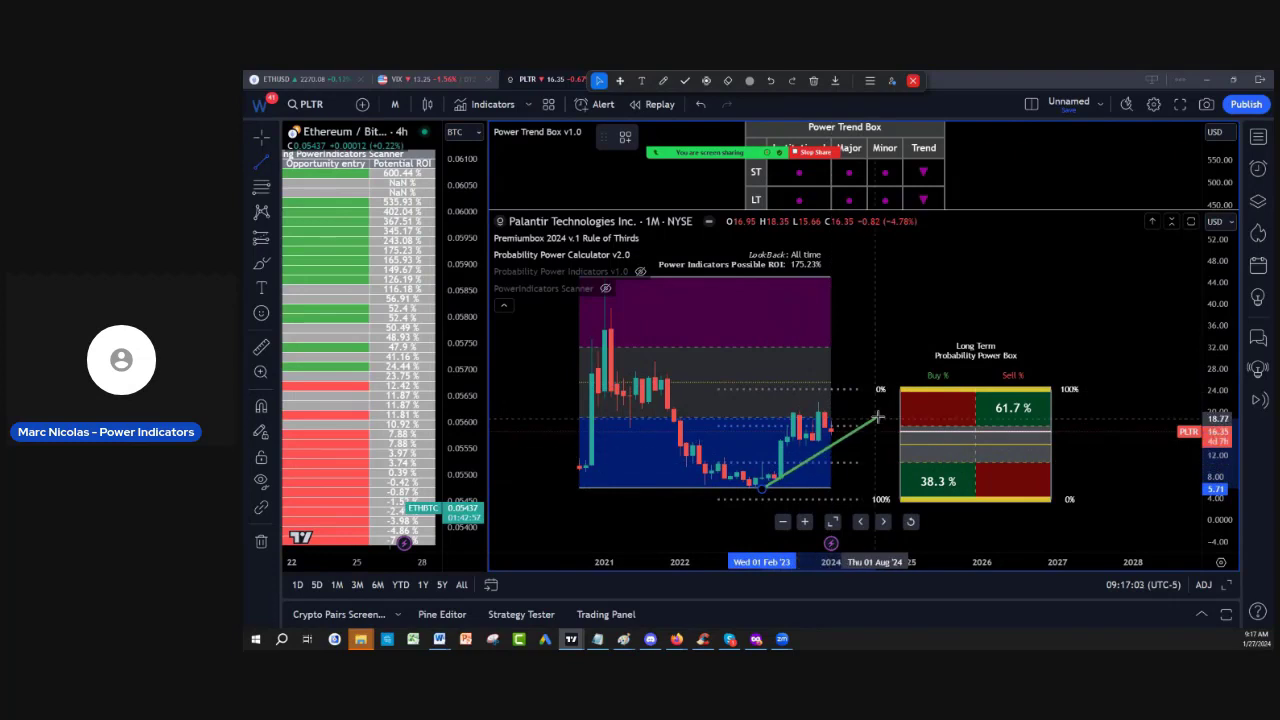
pyautogui.click(879, 413)
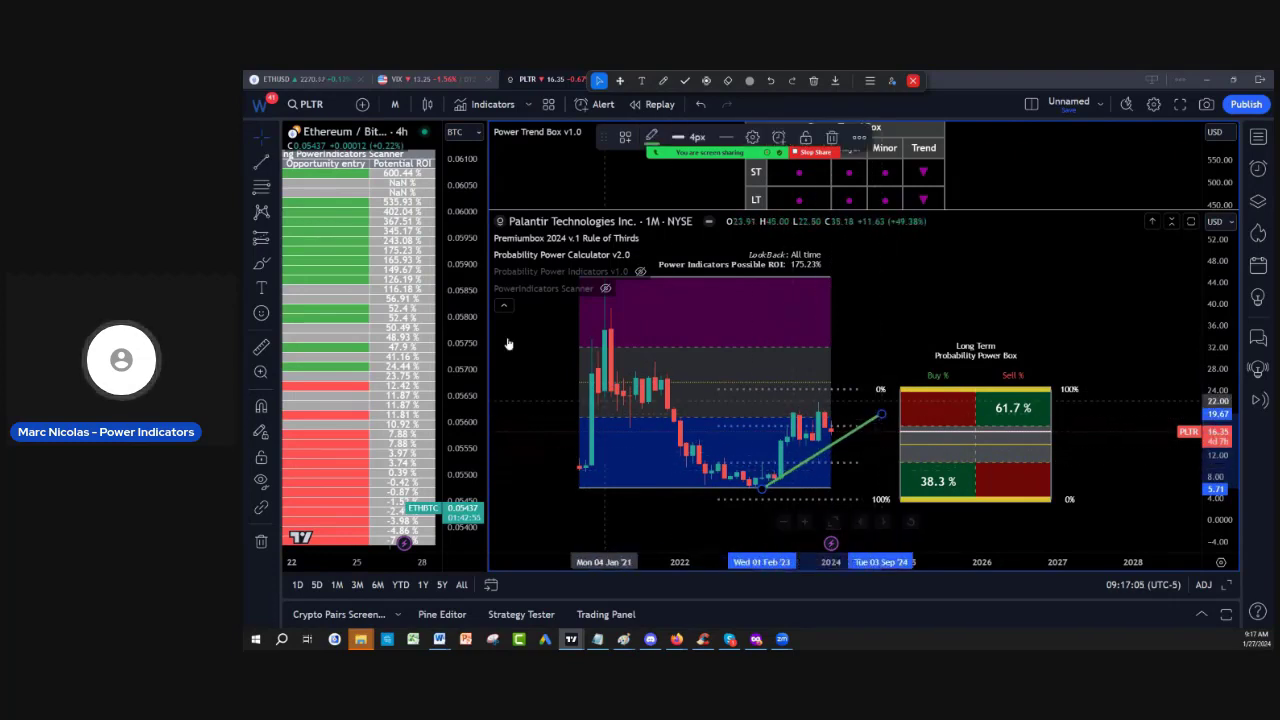
# Step: Draw a second trend line above the candles from about 10.49 in May 2022 to about 31.57 in January 2025
pyautogui.click(274, 163)
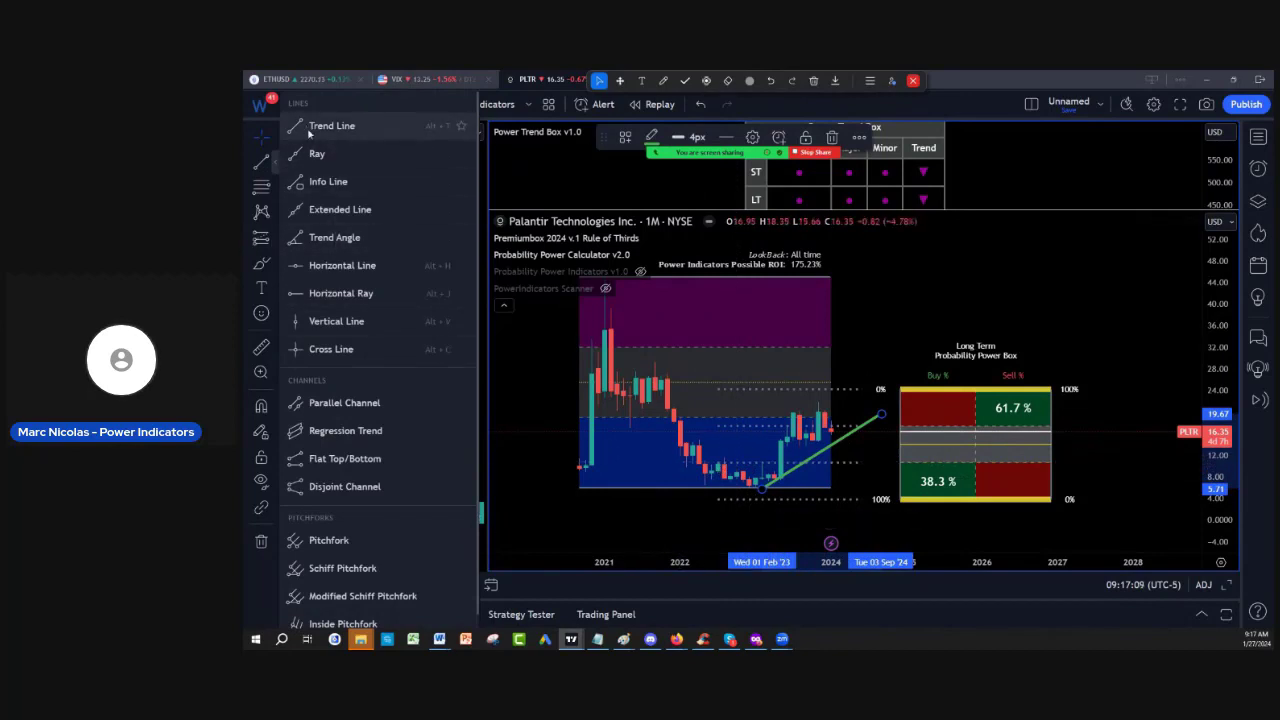
pyautogui.click(309, 128)
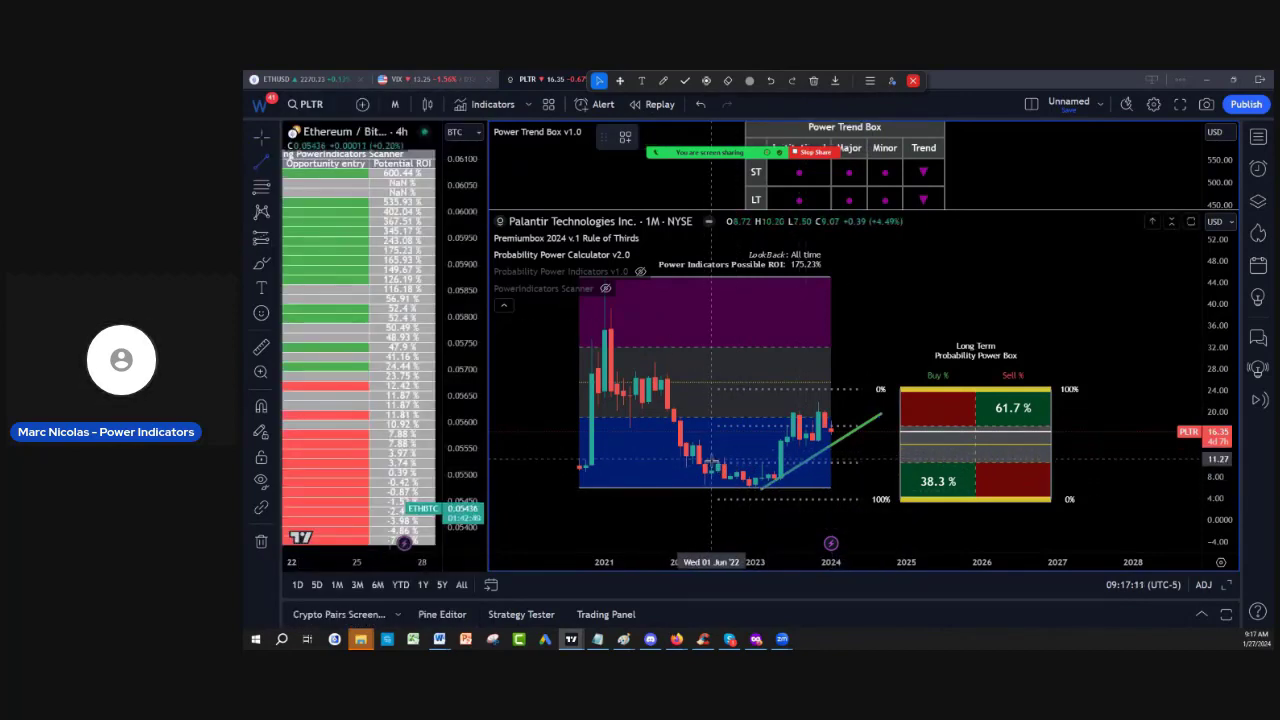
pyautogui.click(706, 462)
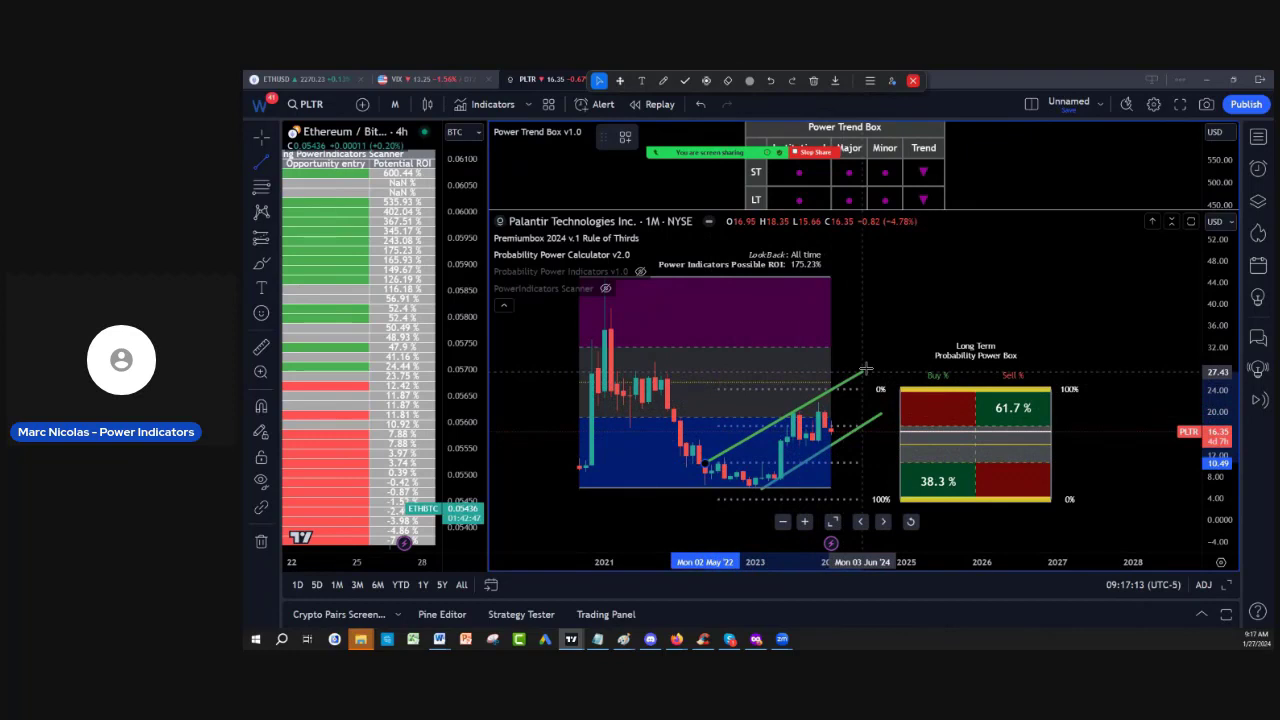
pyautogui.click(905, 349)
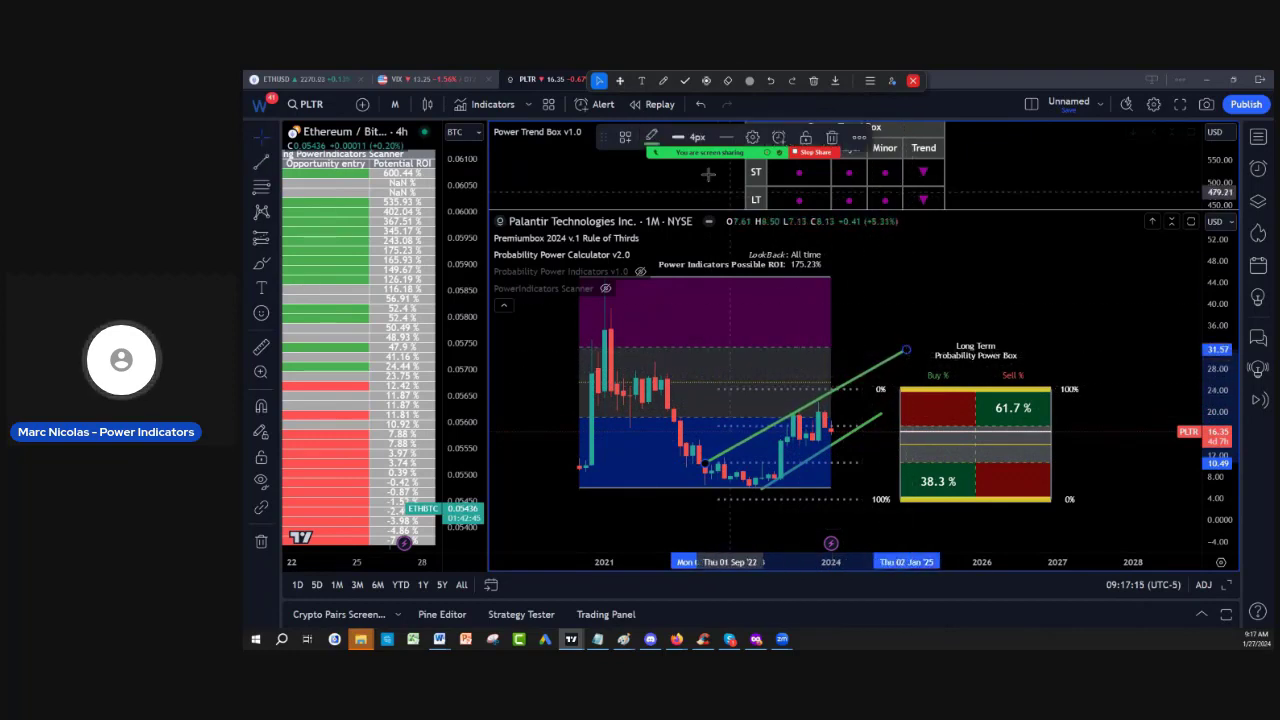
# Step: Sketch a zigzag price path with the pen, bouncing between the two trend lines up to the upper line's end
pyautogui.click(661, 81)
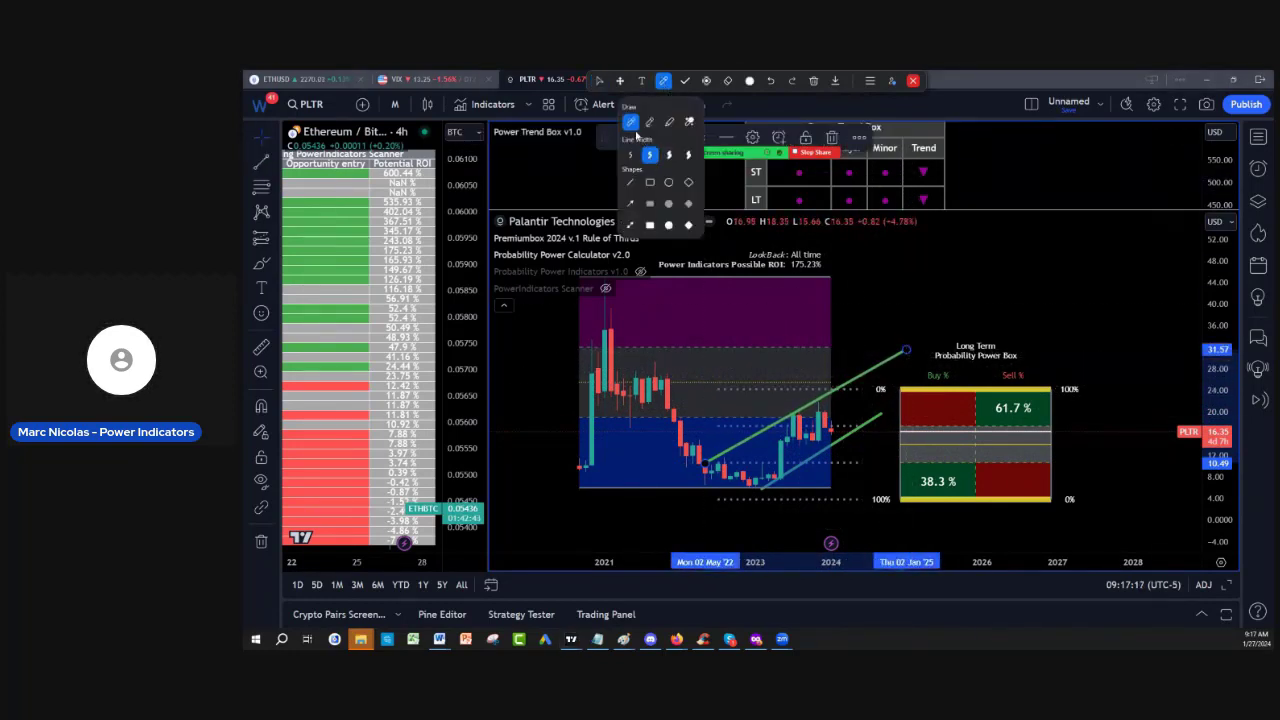
pyautogui.moveTo(724, 463); pyautogui.dragTo(778, 476)
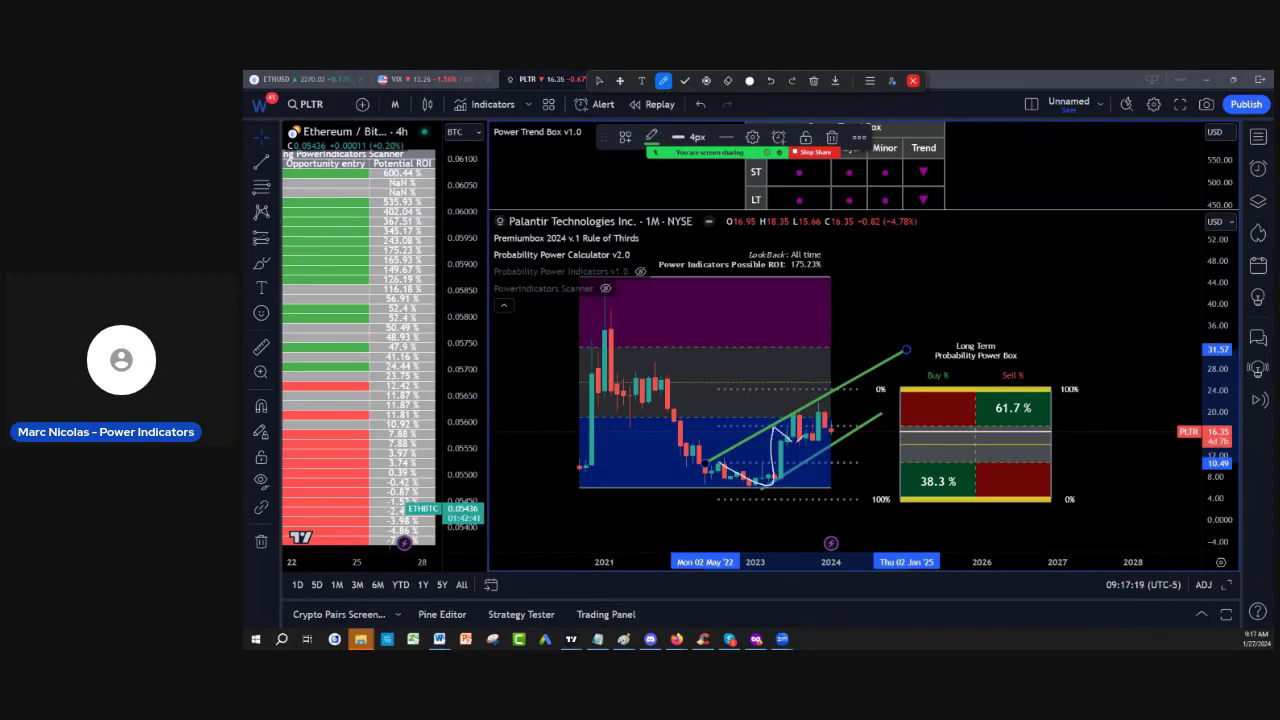
pyautogui.moveTo(813, 412); pyautogui.dragTo(850, 436)
pyautogui.moveTo(874, 380)
pyautogui.mouseDown()
pyautogui.moveTo(898, 374)
pyautogui.moveTo(902, 352)
pyautogui.moveTo(906, 370)
pyautogui.mouseUp()
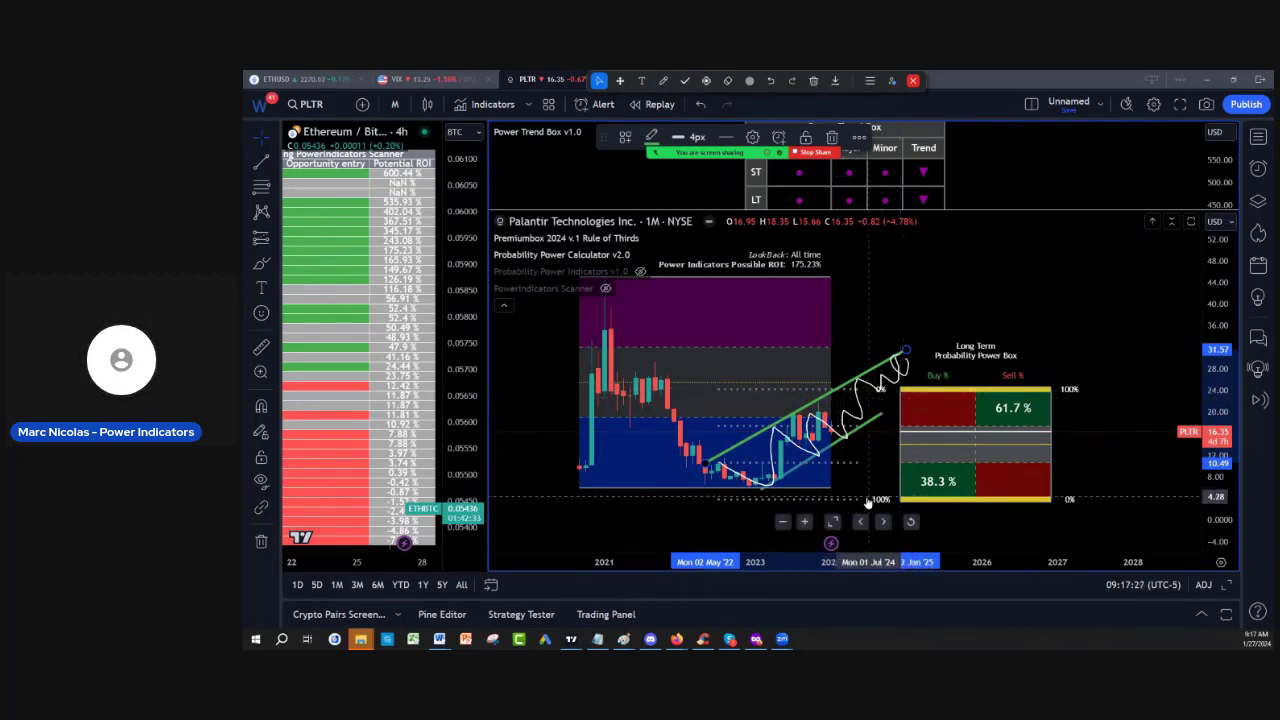
# Step: Add short pen strokes over the zigzag around the latest candles
pyautogui.click(662, 82)
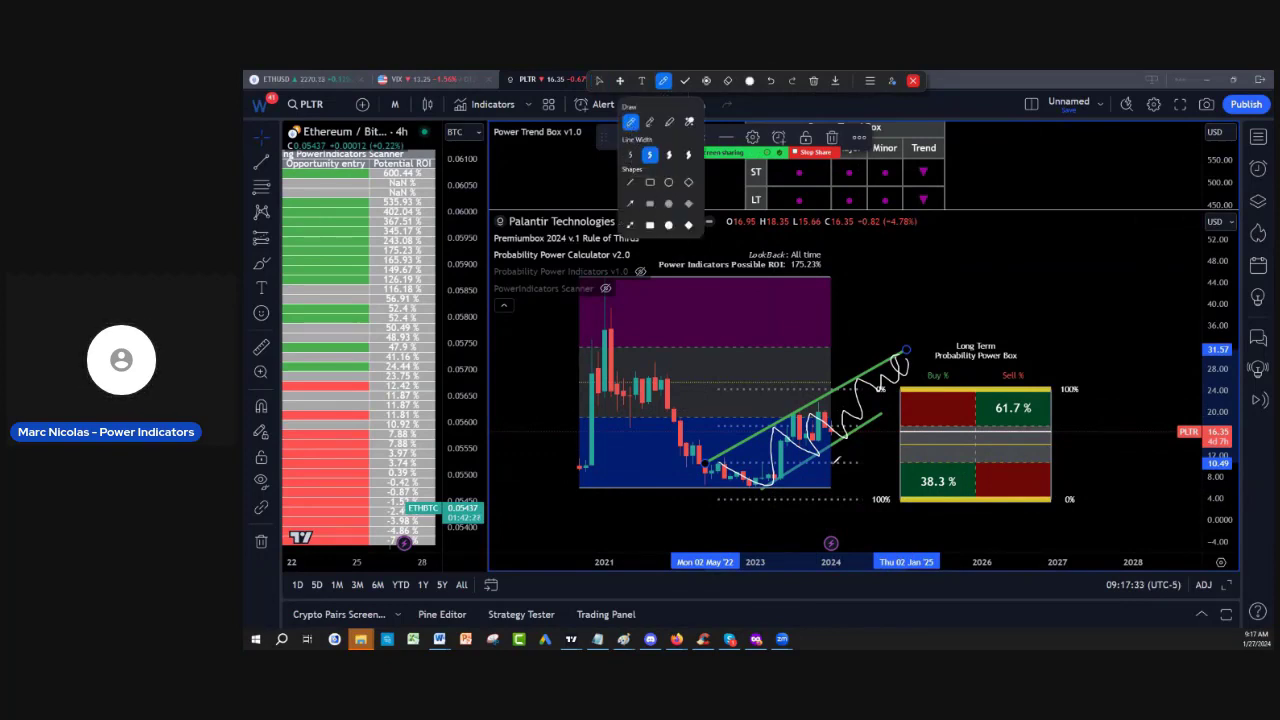
pyautogui.click(858, 466)
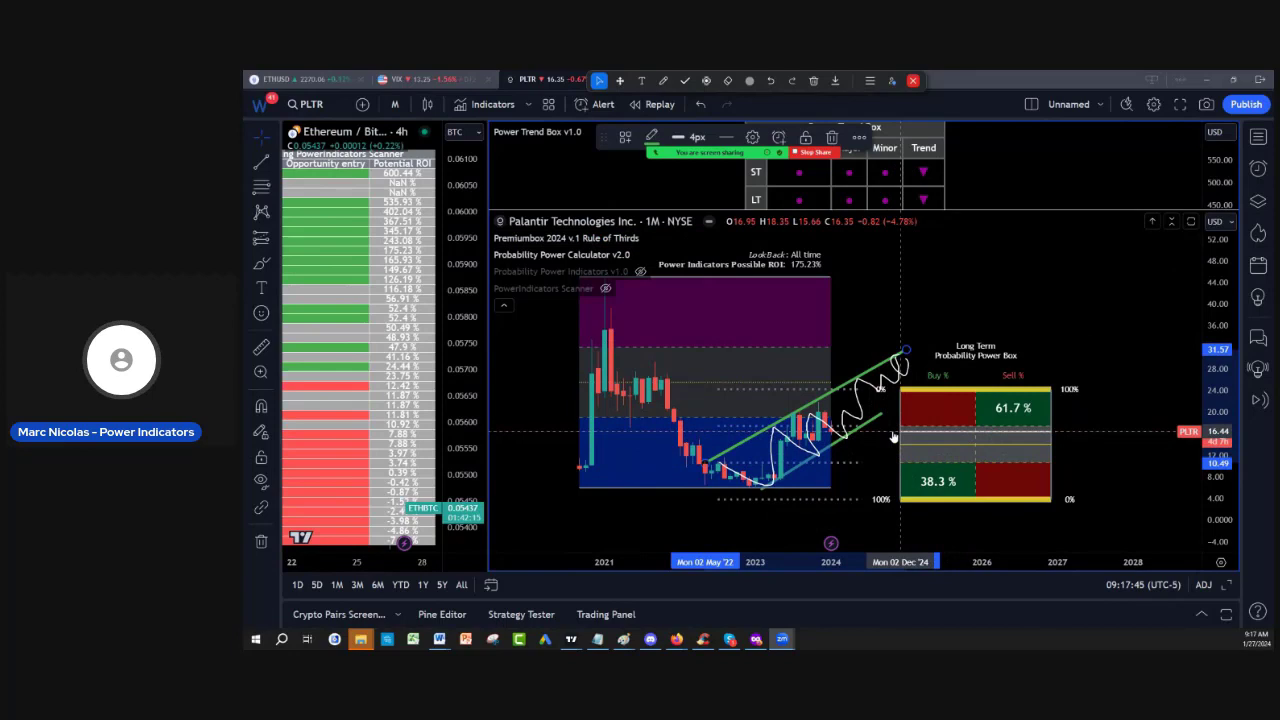
pyautogui.click(662, 81)
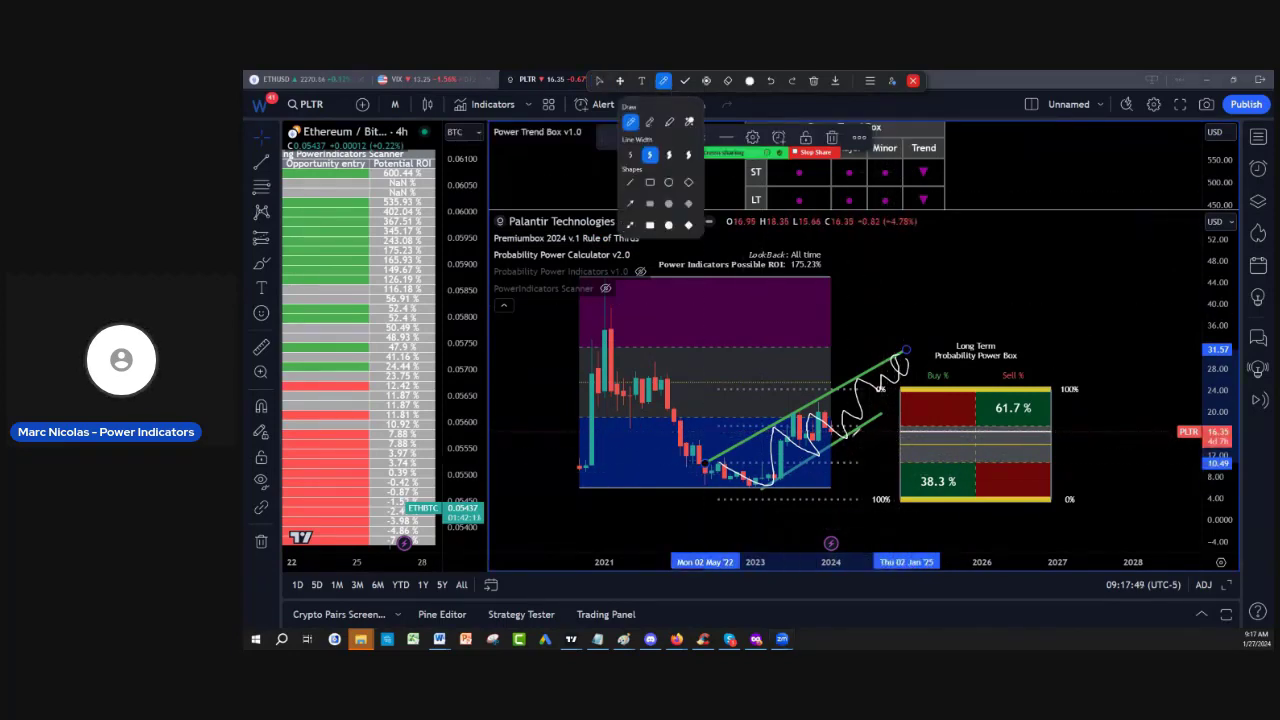
pyautogui.moveTo(832, 402)
pyautogui.mouseDown()
pyautogui.moveTo(806, 440)
pyautogui.moveTo(846, 425)
pyautogui.mouseUp()
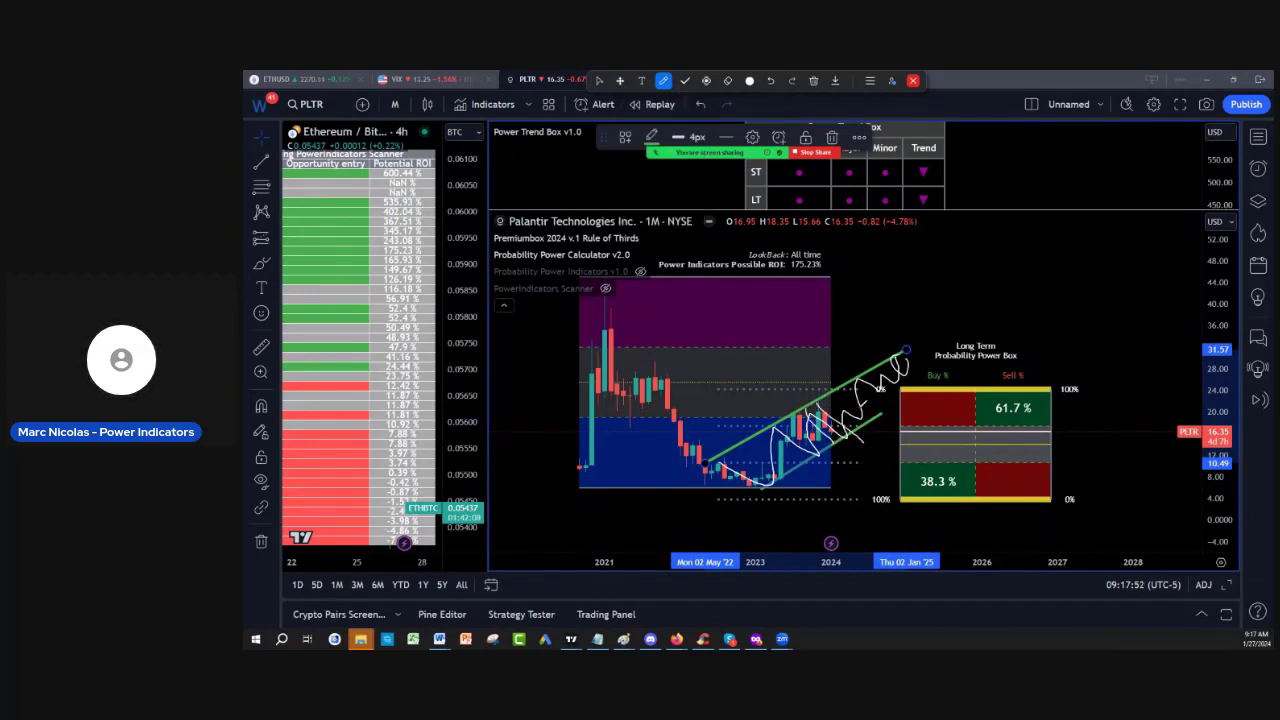
# Step: Clear the zigzag sketch and mark the pullback from the recent highs to the lower trend line, circling its end
pyautogui.click(813, 81)
pyautogui.click(800, 110)
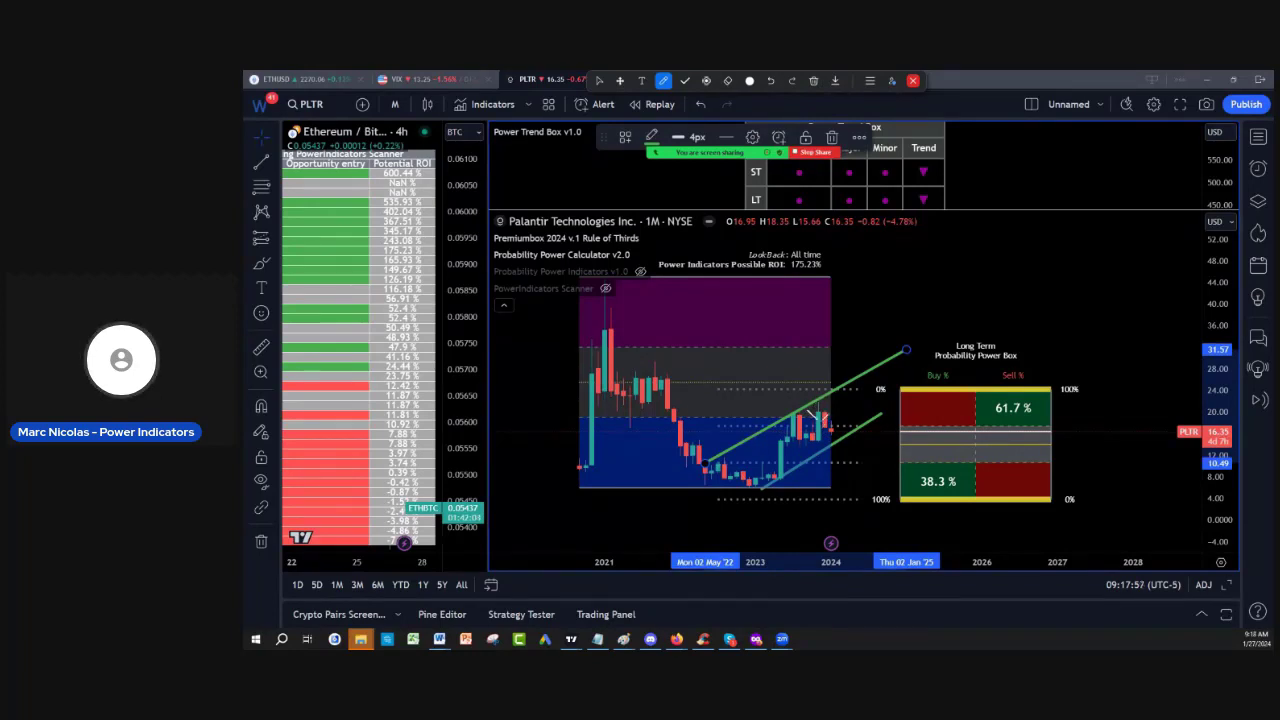
pyautogui.moveTo(812, 413); pyautogui.dragTo(840, 442)
pyautogui.moveTo(822, 398)
pyautogui.mouseDown()
pyautogui.moveTo(852, 432)
pyautogui.moveTo(845, 445)
pyautogui.mouseUp()
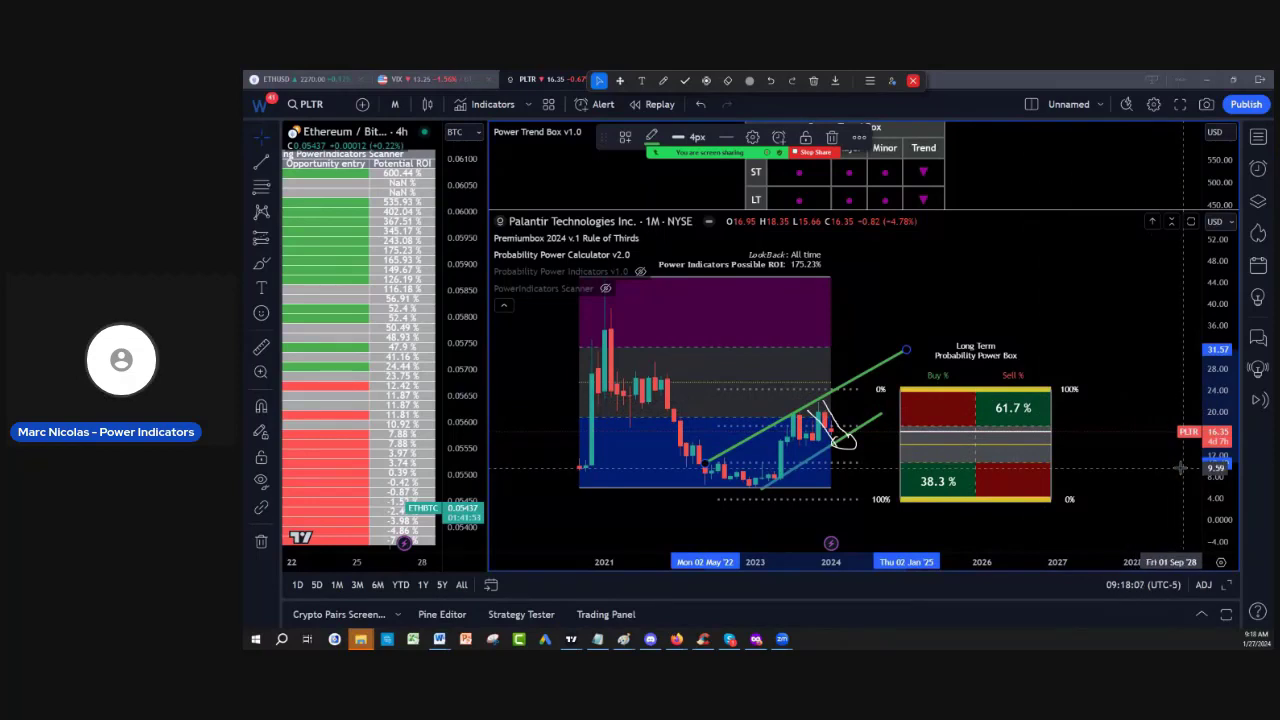
# Step: Handwrite a circled "Gvt" above the probability box, and finish by clearing all pen drawings and leaving the pen tool
pyautogui.click(665, 84)
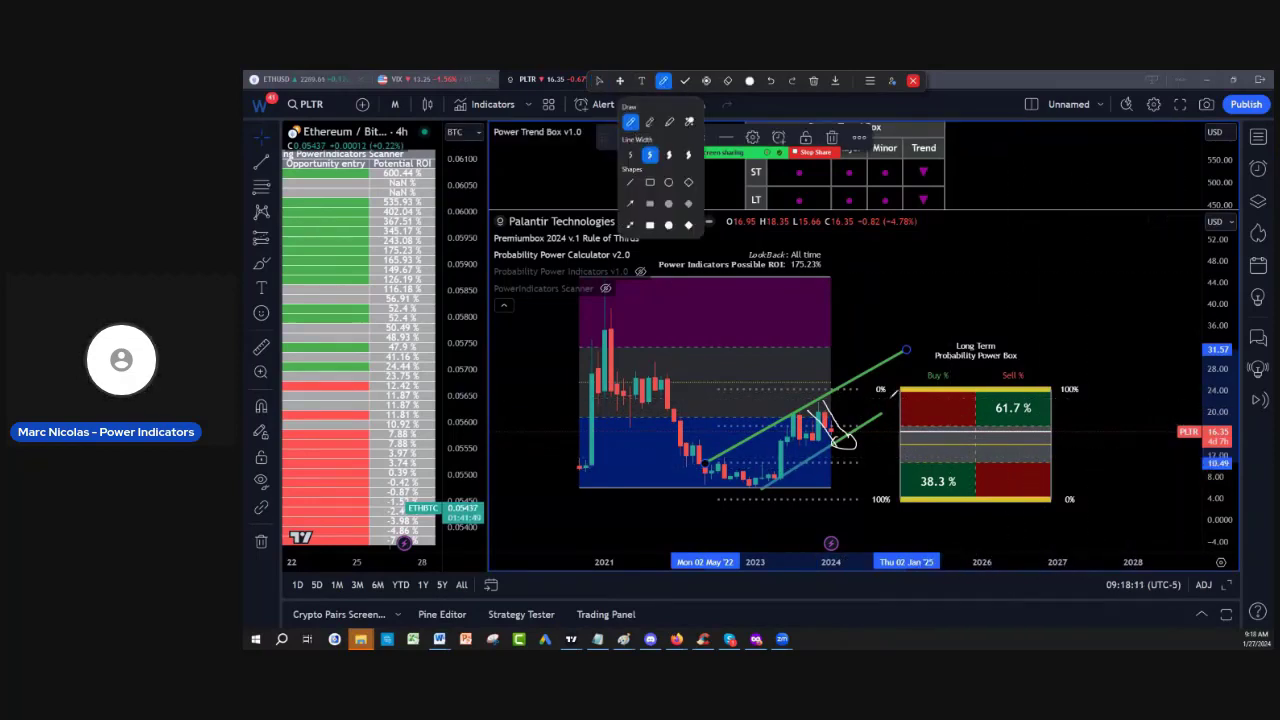
pyautogui.moveTo(980, 243)
pyautogui.mouseDown()
pyautogui.moveTo(962, 272)
pyautogui.moveTo(1002, 262)
pyautogui.moveTo(1022, 284)
pyautogui.moveTo(1043, 258)
pyautogui.moveTo(945, 238)
pyautogui.moveTo(1006, 240)
pyautogui.mouseUp()
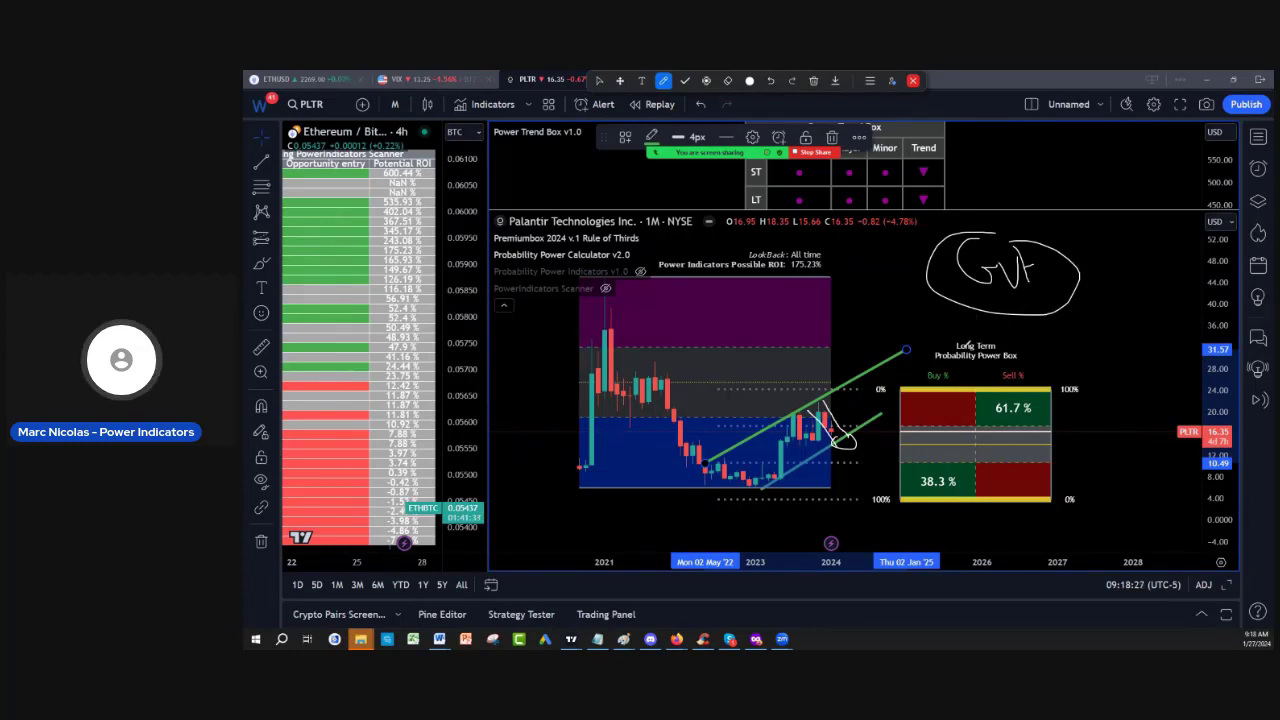
pyautogui.click(813, 81)
pyautogui.click(791, 109)
pyautogui.click(599, 81)
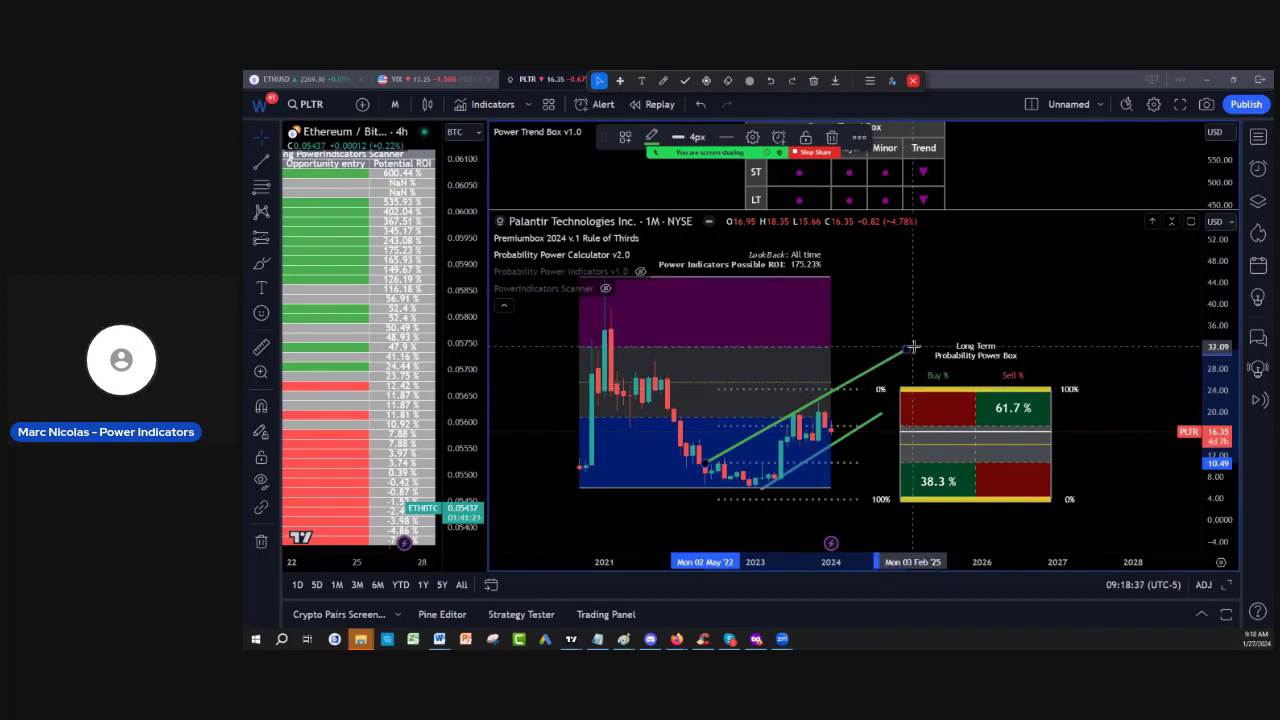
# Step: Handwrite the price targets 32 and 25 near the upper trend line and circle both
pyautogui.click(663, 81)
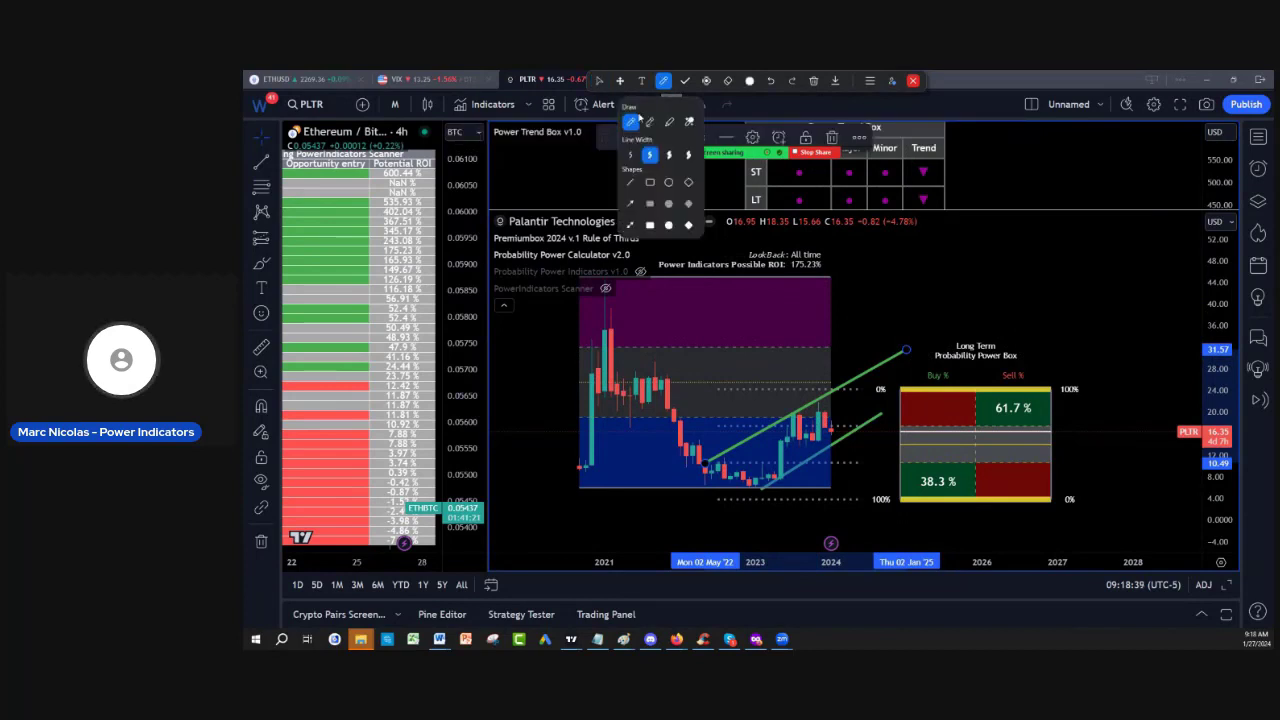
pyautogui.moveTo(828, 338)
pyautogui.mouseDown()
pyautogui.moveTo(842, 346)
pyautogui.moveTo(828, 354)
pyautogui.moveTo(870, 356)
pyautogui.moveTo(860, 384)
pyautogui.moveTo(897, 388)
pyautogui.mouseUp()
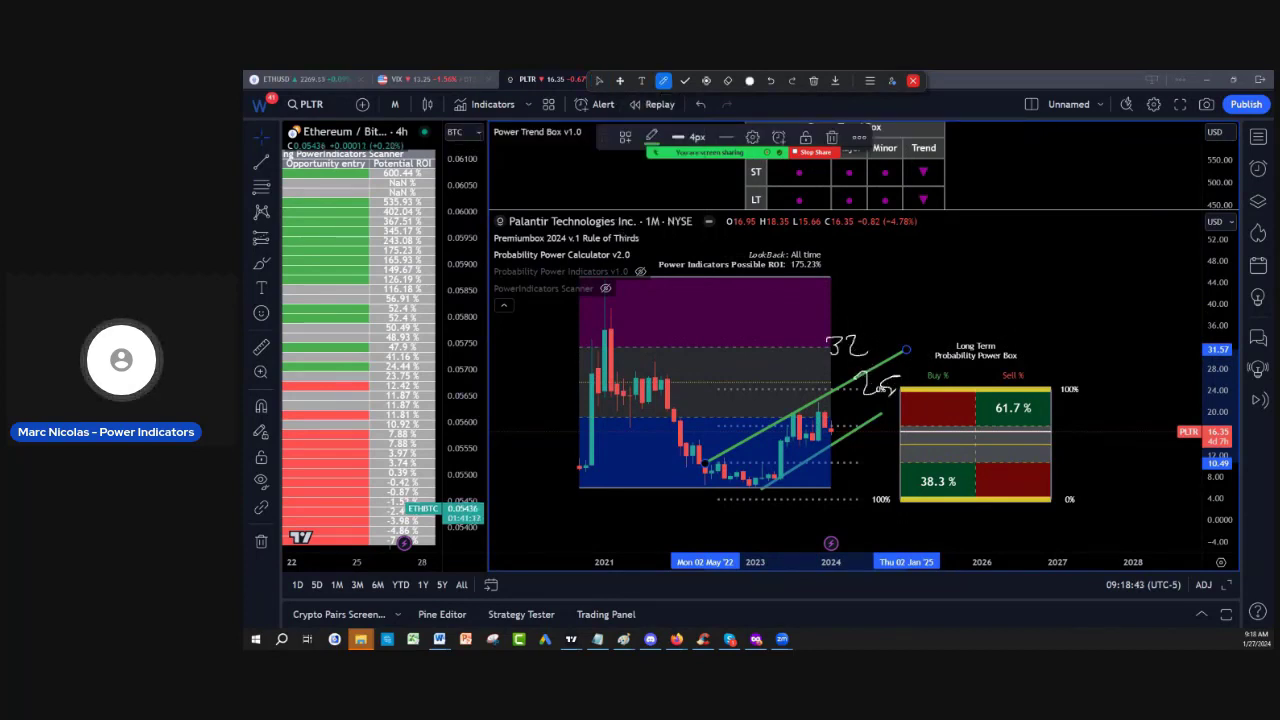
pyautogui.moveTo(858, 326)
pyautogui.mouseDown()
pyautogui.moveTo(824, 332)
pyautogui.moveTo(893, 350)
pyautogui.moveTo(855, 385)
pyautogui.moveTo(898, 372)
pyautogui.mouseUp()
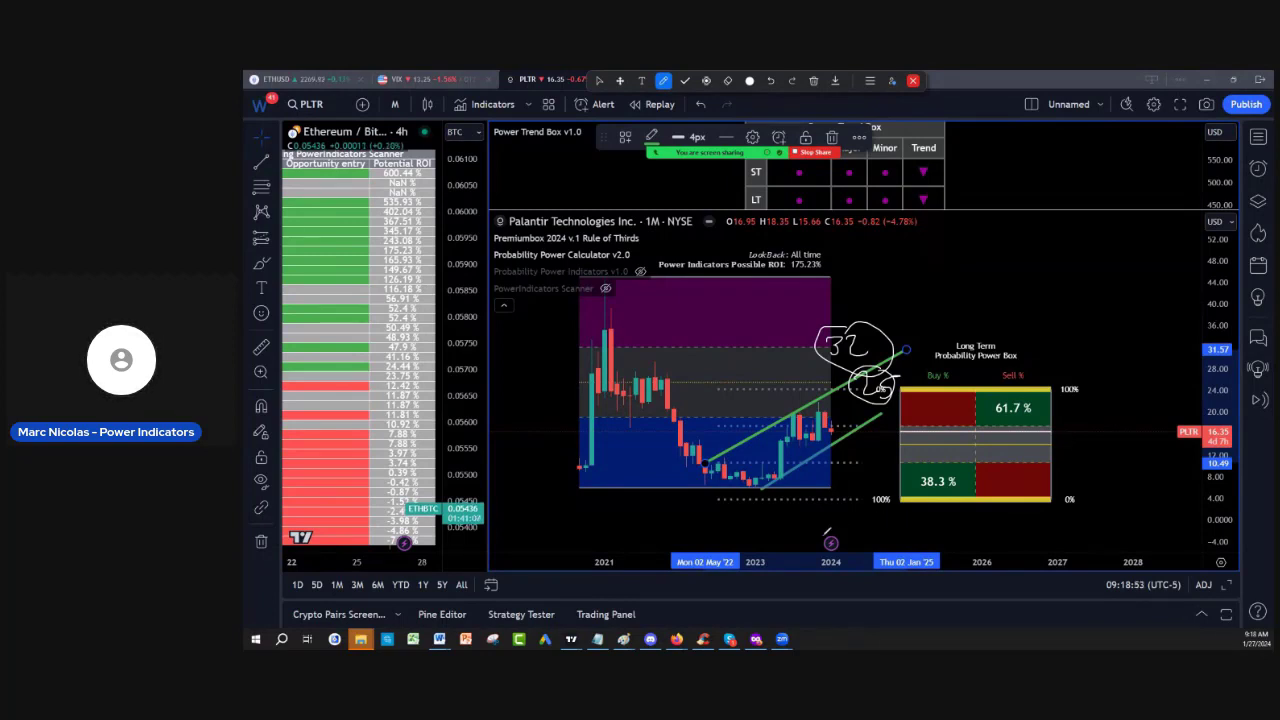
# Step: Handwrite "50 – 200%" below the chart and outline the 175.23% Possible ROI figure
pyautogui.moveTo(826, 533)
pyautogui.mouseDown()
pyautogui.moveTo(848, 517)
pyautogui.moveTo(842, 546)
pyautogui.moveTo(862, 546)
pyautogui.mouseUp()
pyautogui.moveTo(874, 526)
pyautogui.mouseDown()
pyautogui.moveTo(866, 542)
pyautogui.moveTo(885, 523)
pyautogui.mouseUp()
pyautogui.moveTo(770, 522)
pyautogui.mouseDown()
pyautogui.moveTo(740, 552)
pyautogui.moveTo(785, 530)
pyautogui.moveTo(816, 536)
pyautogui.mouseUp()
pyautogui.moveTo(895, 530)
pyautogui.mouseDown()
pyautogui.moveTo(912, 548)
pyautogui.moveTo(942, 538)
pyautogui.mouseUp()
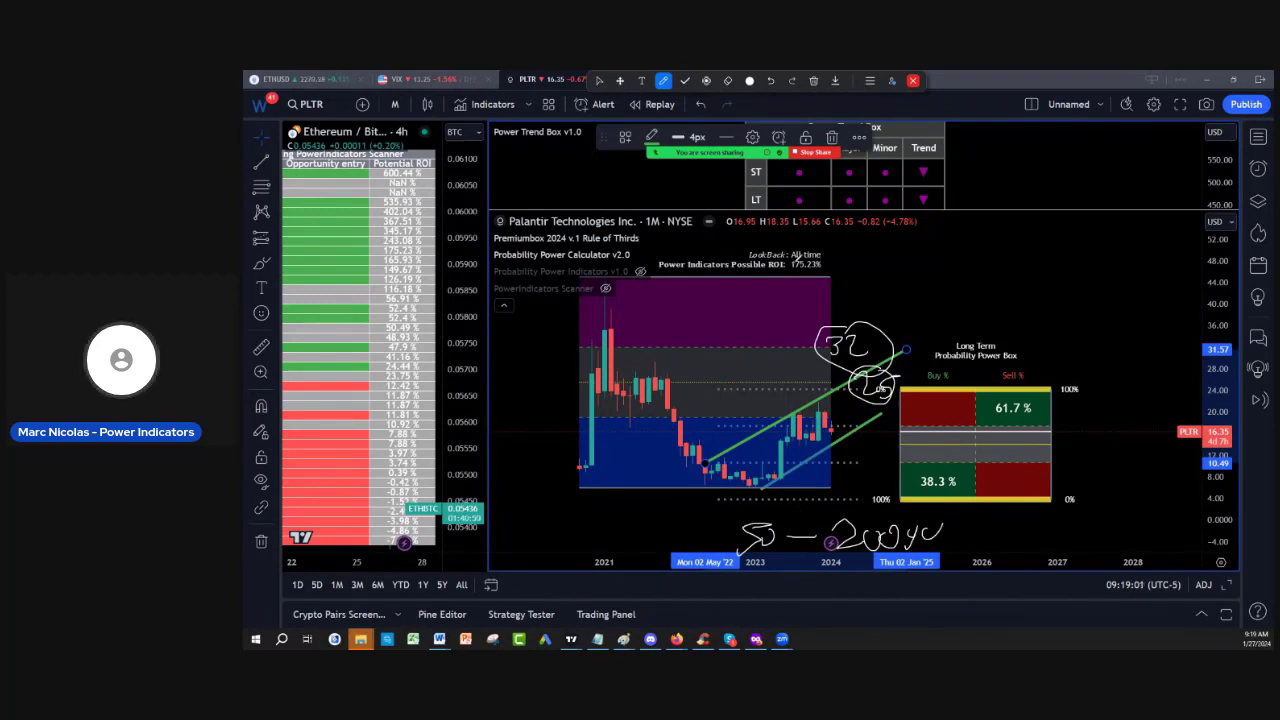
pyautogui.moveTo(788, 264)
pyautogui.mouseDown()
pyautogui.moveTo(846, 276)
pyautogui.moveTo(836, 253)
pyautogui.moveTo(783, 264)
pyautogui.mouseUp()
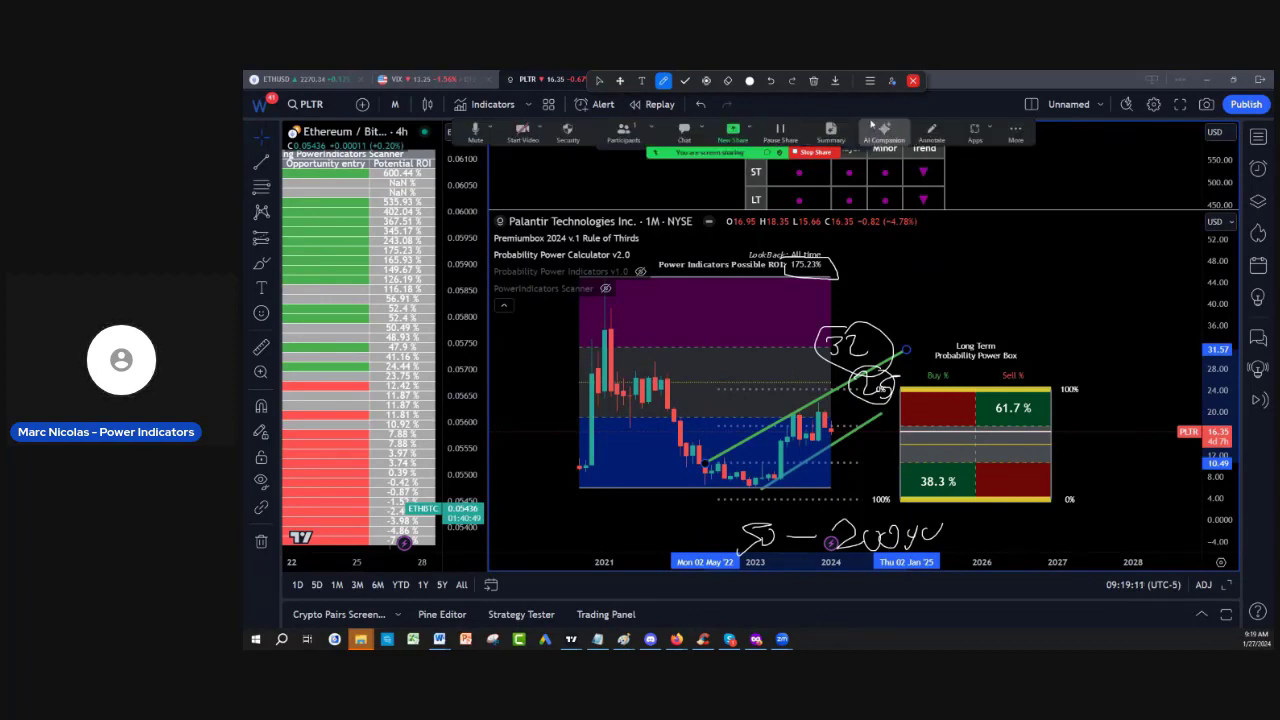
# Step: Clear all pen drawings and deselect the upper trend line
pyautogui.click(813, 81)
pyautogui.click(792, 110)
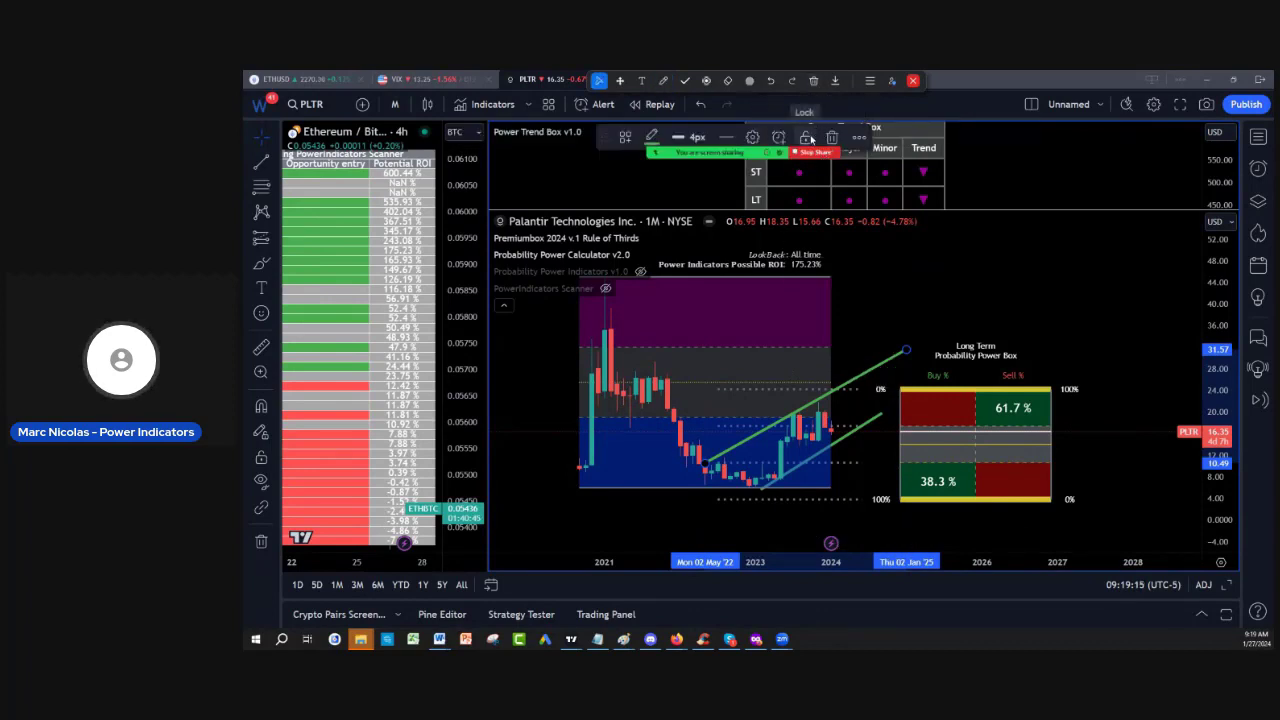
pyautogui.click(806, 111)
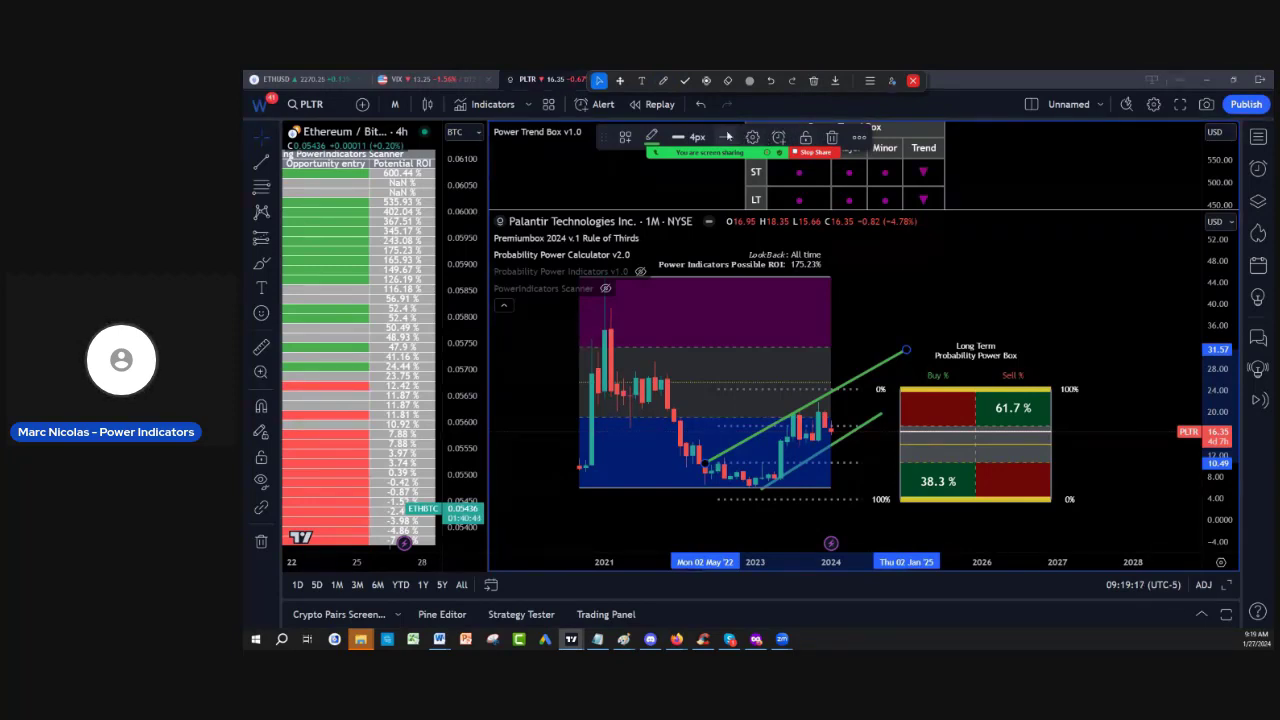
pyautogui.click(728, 137)
pyautogui.click(1021, 181)
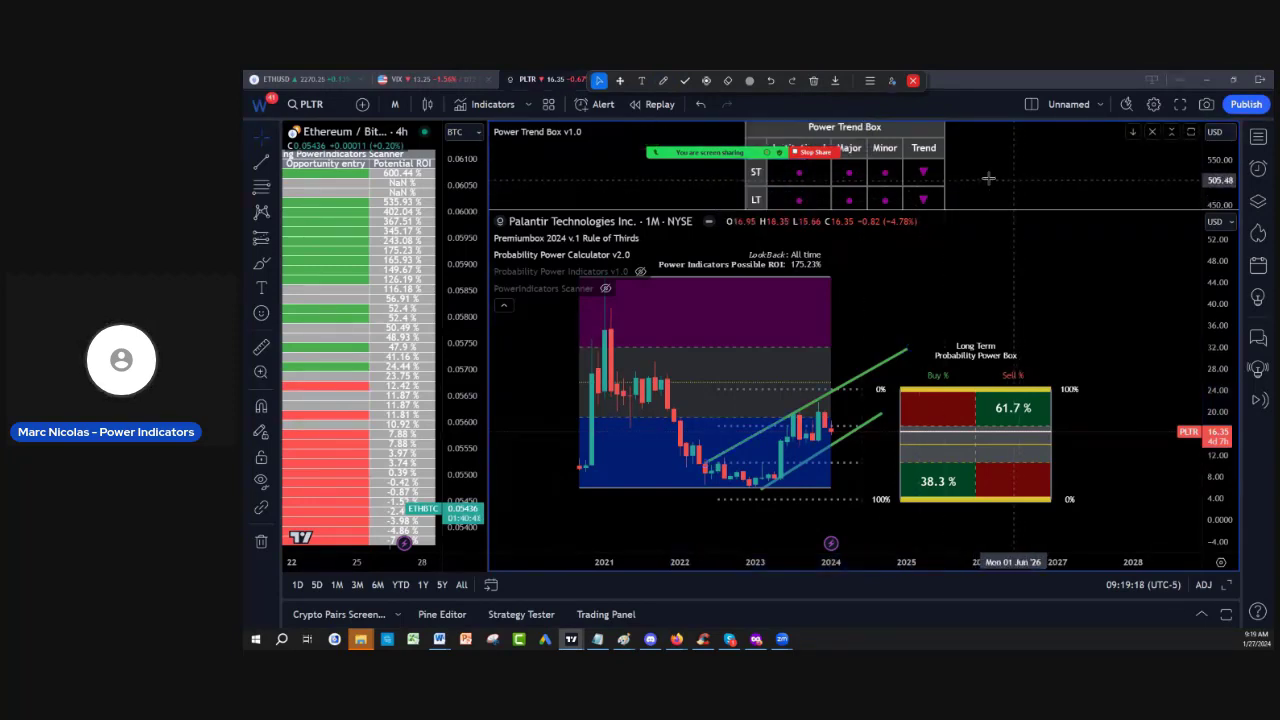
# Step: Circle the ST label and its Institutional, Major and Minor dots in the Power Trend Box with the pen
pyautogui.click(663, 80)
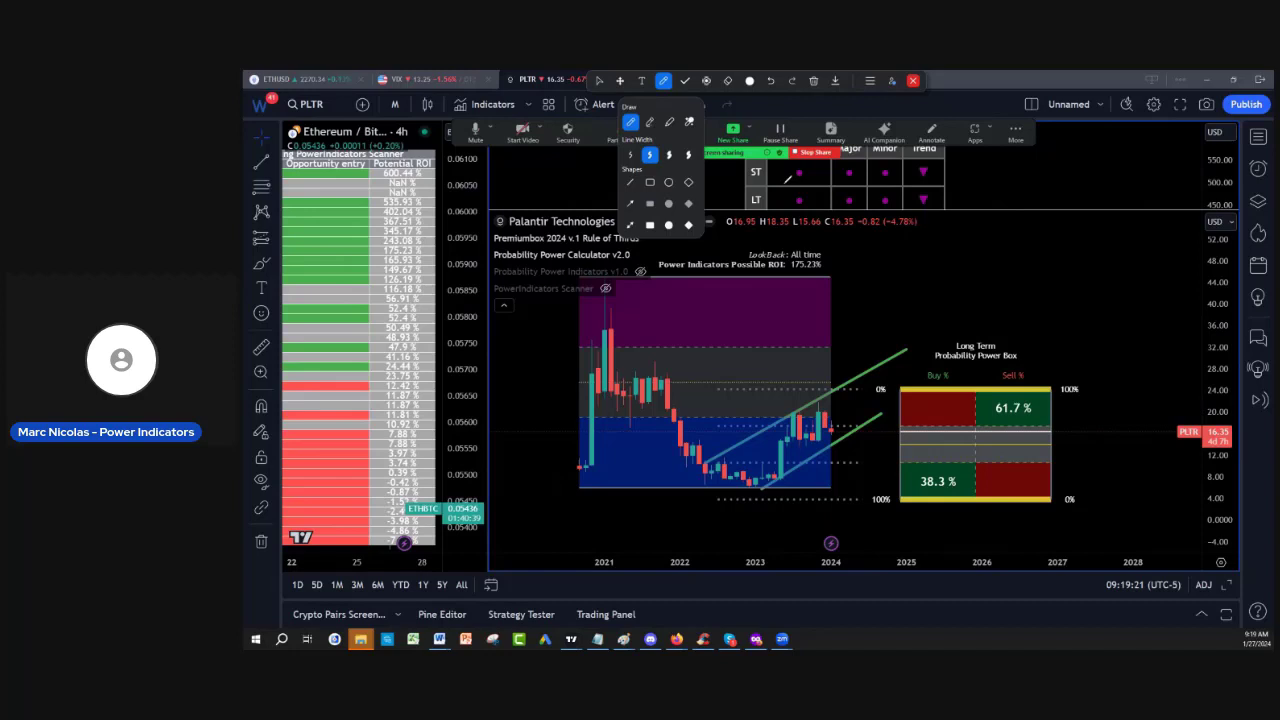
pyautogui.moveTo(758, 160)
pyautogui.mouseDown()
pyautogui.moveTo(768, 182)
pyautogui.moveTo(762, 158)
pyautogui.mouseUp()
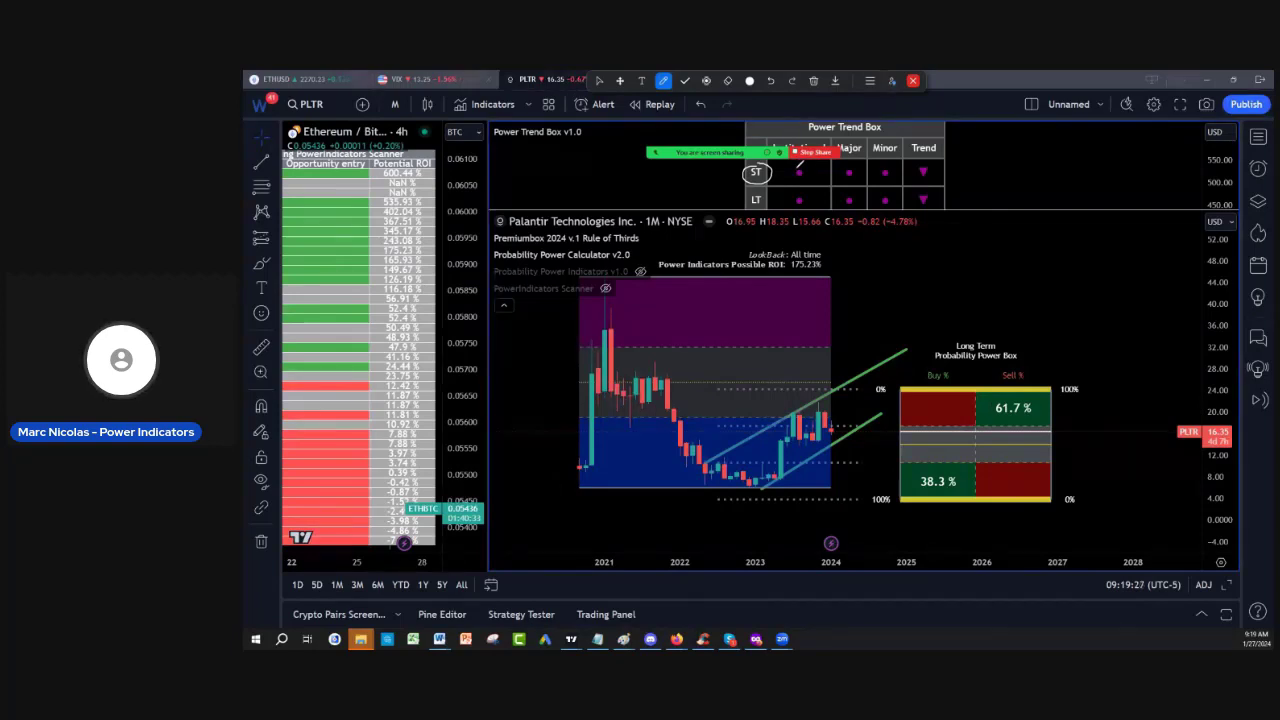
pyautogui.moveTo(806, 163)
pyautogui.mouseDown()
pyautogui.moveTo(784, 170)
pyautogui.moveTo(893, 164)
pyautogui.mouseUp()
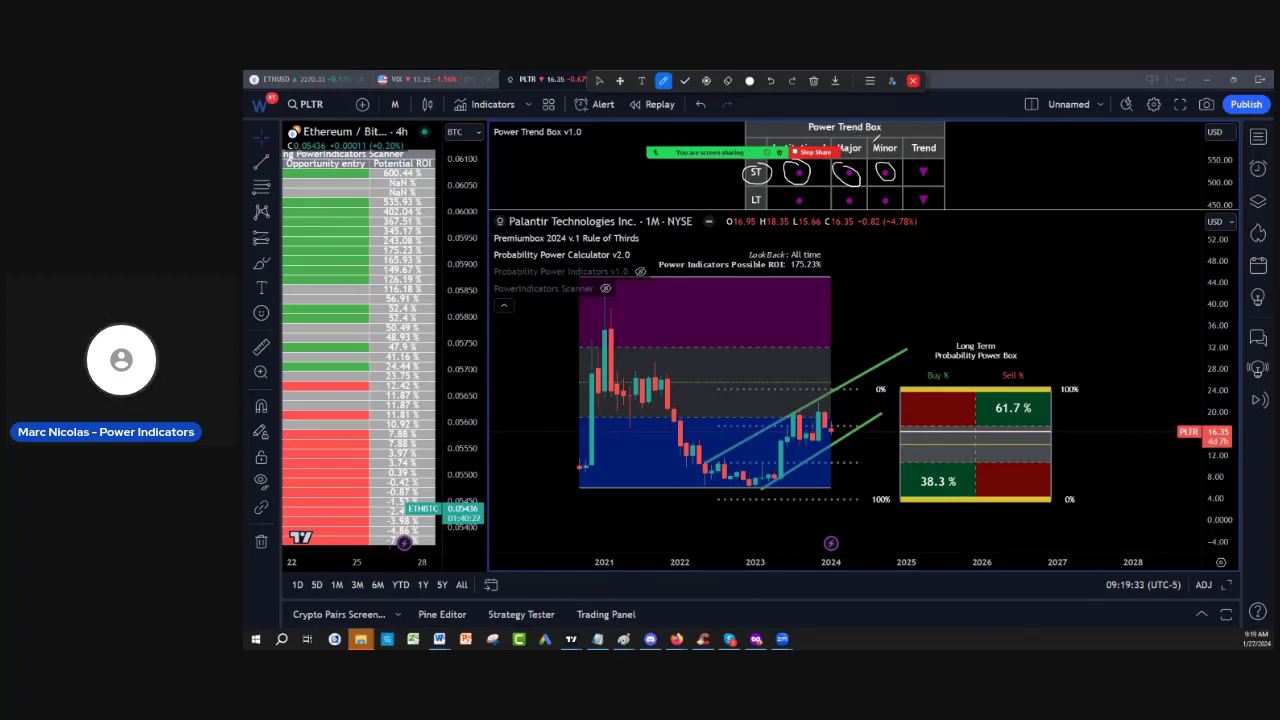
# Step: Outline the ST cell of the Trend column in the Power Trend Box and sketch an upward arrow beside the box
pyautogui.moveTo(918, 147)
pyautogui.mouseDown()
pyautogui.moveTo(912, 176)
pyautogui.moveTo(950, 168)
pyautogui.moveTo(910, 142)
pyautogui.moveTo(971, 172)
pyautogui.mouseUp()
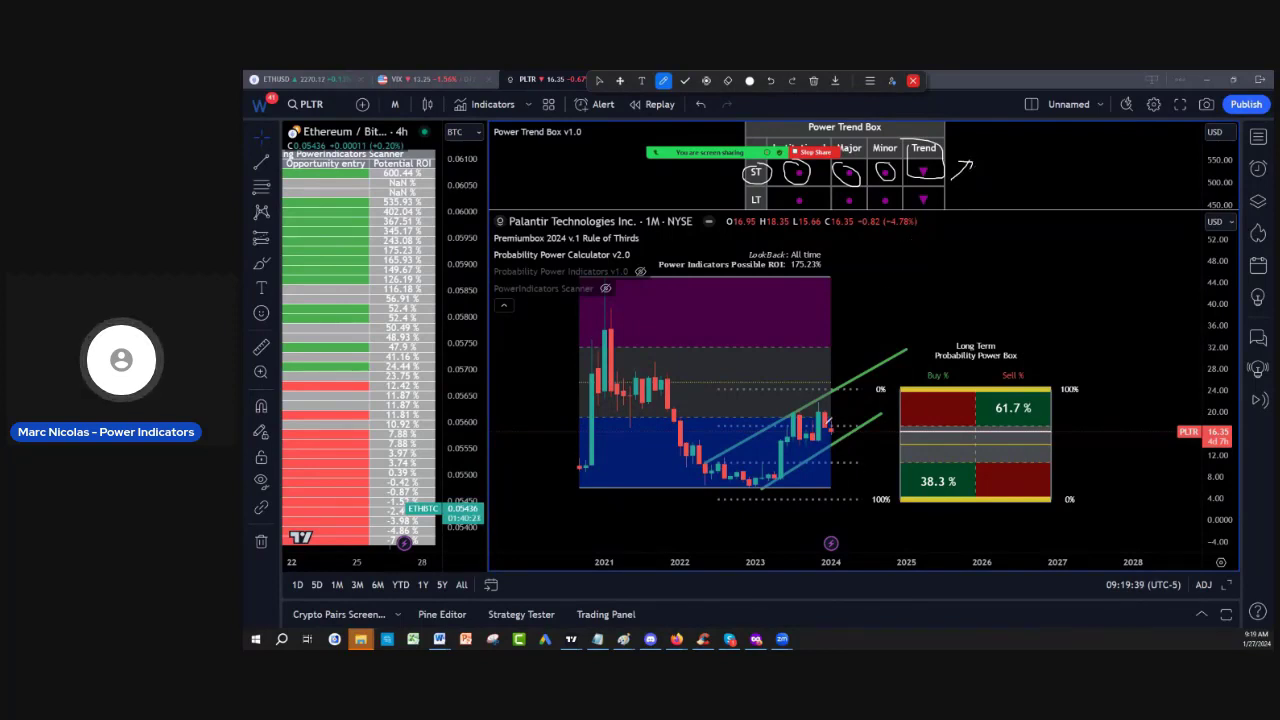
# Step: Sketch the pullback and rebound arrows at the end of the price channel and handwrite a circled "14 – 16" below the chart
pyautogui.moveTo(828, 396)
pyautogui.mouseDown()
pyautogui.moveTo(852, 432)
pyautogui.moveTo(862, 392)
pyautogui.moveTo(840, 386)
pyautogui.moveTo(866, 388)
pyautogui.mouseUp()
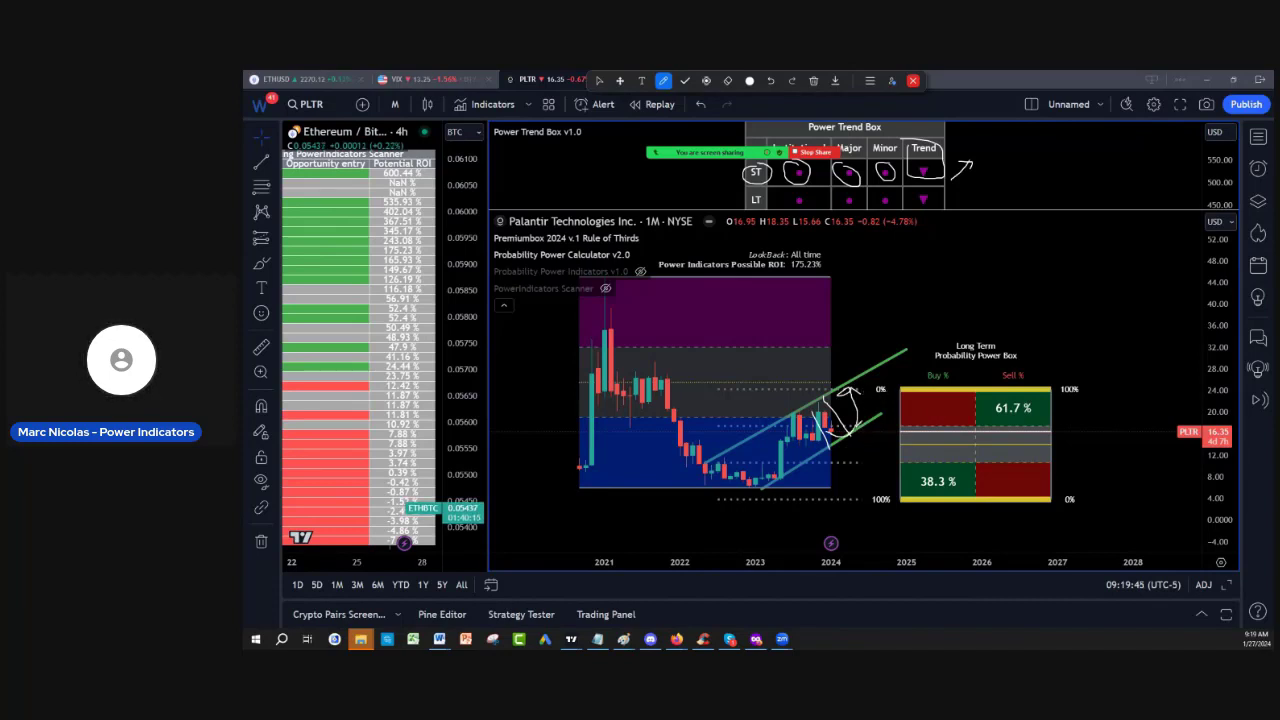
pyautogui.moveTo(818, 512)
pyautogui.mouseDown()
pyautogui.moveTo(830, 536)
pyautogui.moveTo(838, 512)
pyautogui.moveTo(860, 528)
pyautogui.moveTo(903, 518)
pyautogui.moveTo(894, 540)
pyautogui.moveTo(926, 518)
pyautogui.moveTo(818, 540)
pyautogui.mouseUp()
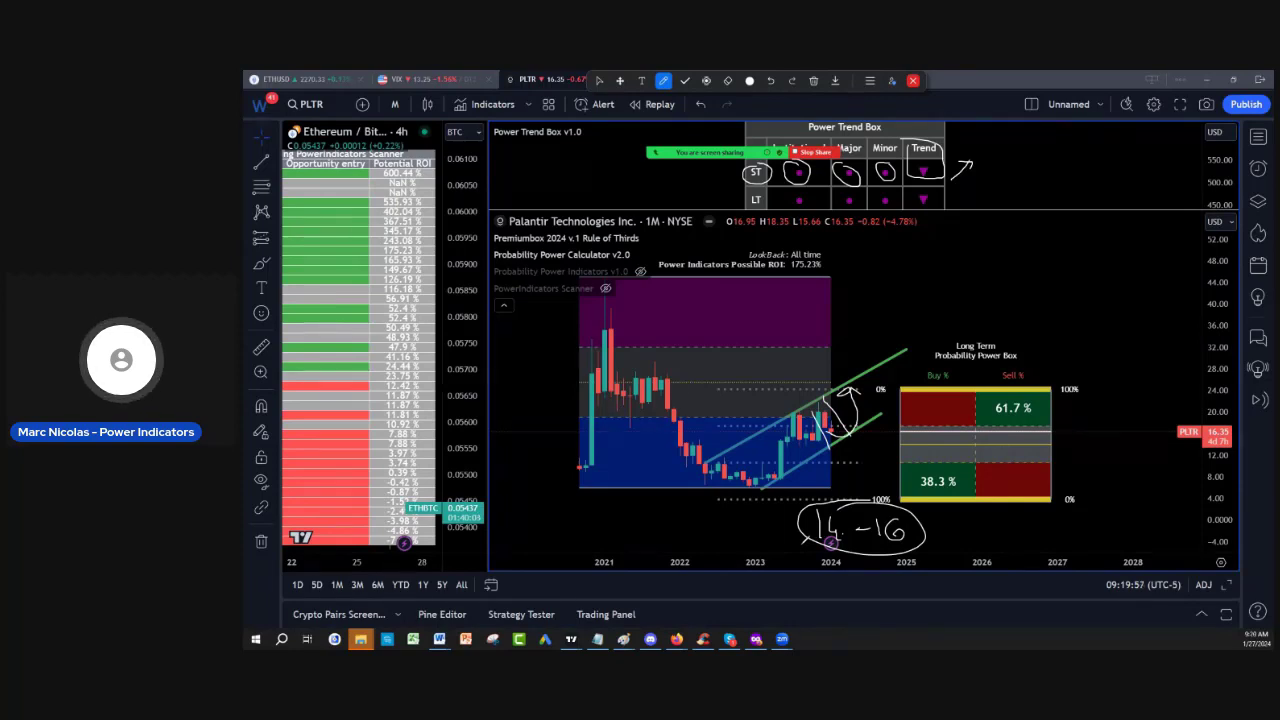
# Step: Clear all pen drawings and sketch a downward arrow above the Long Term Probability Power Box
pyautogui.click(813, 80)
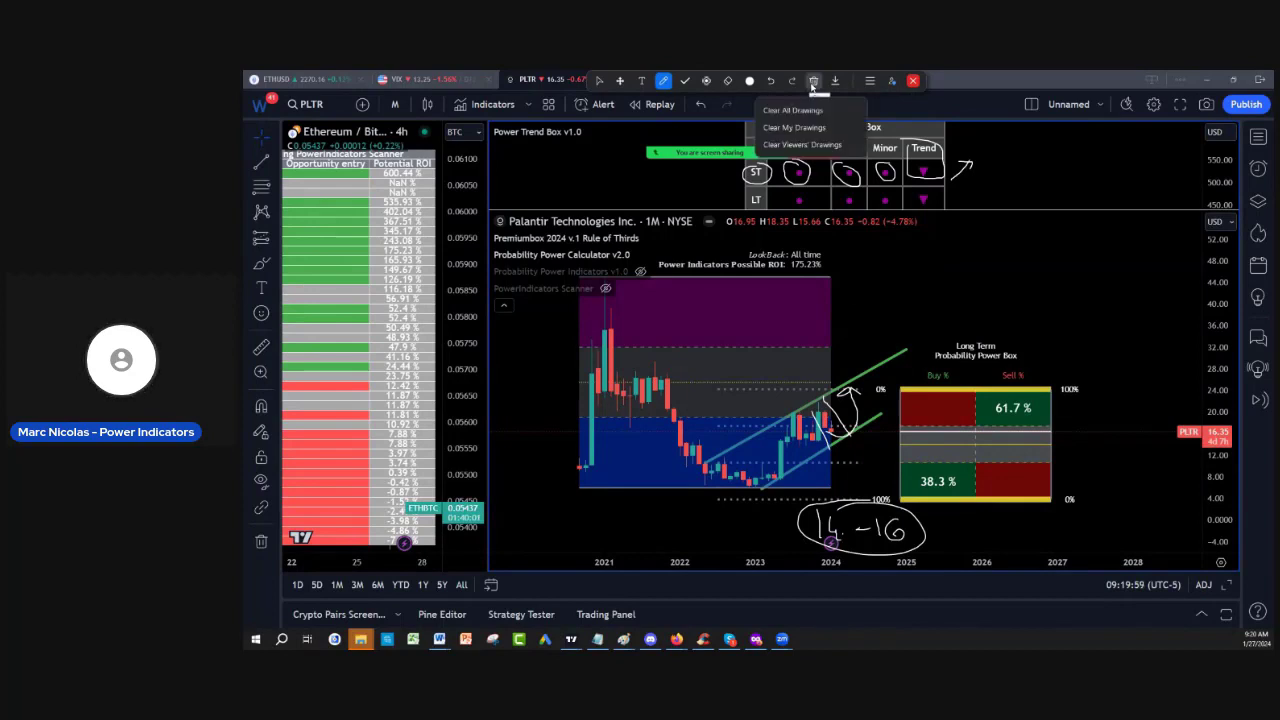
pyautogui.click(800, 107)
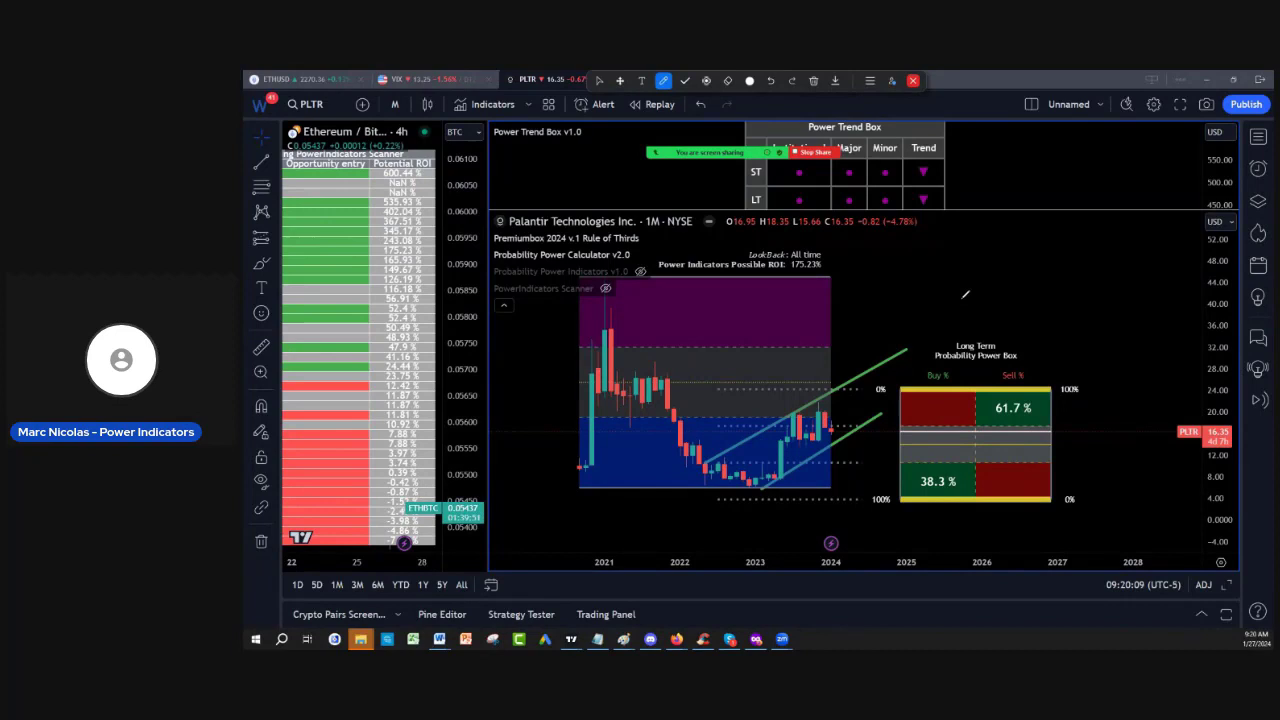
pyautogui.moveTo(959, 284)
pyautogui.mouseDown()
pyautogui.moveTo(972, 330)
pyautogui.moveTo(988, 338)
pyautogui.moveTo(948, 318)
pyautogui.mouseUp()
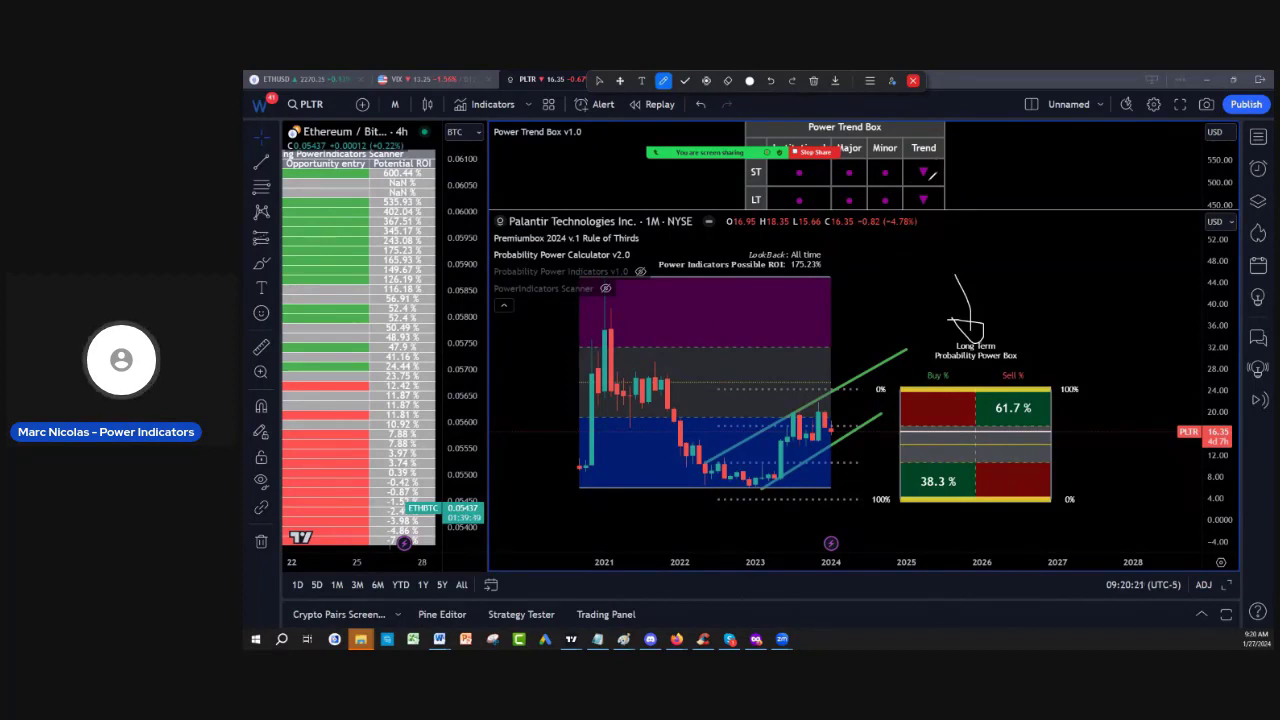
# Step: Clear the downward arrow and outline the whole purple, grey and blue price box with the pen
pyautogui.click(813, 82)
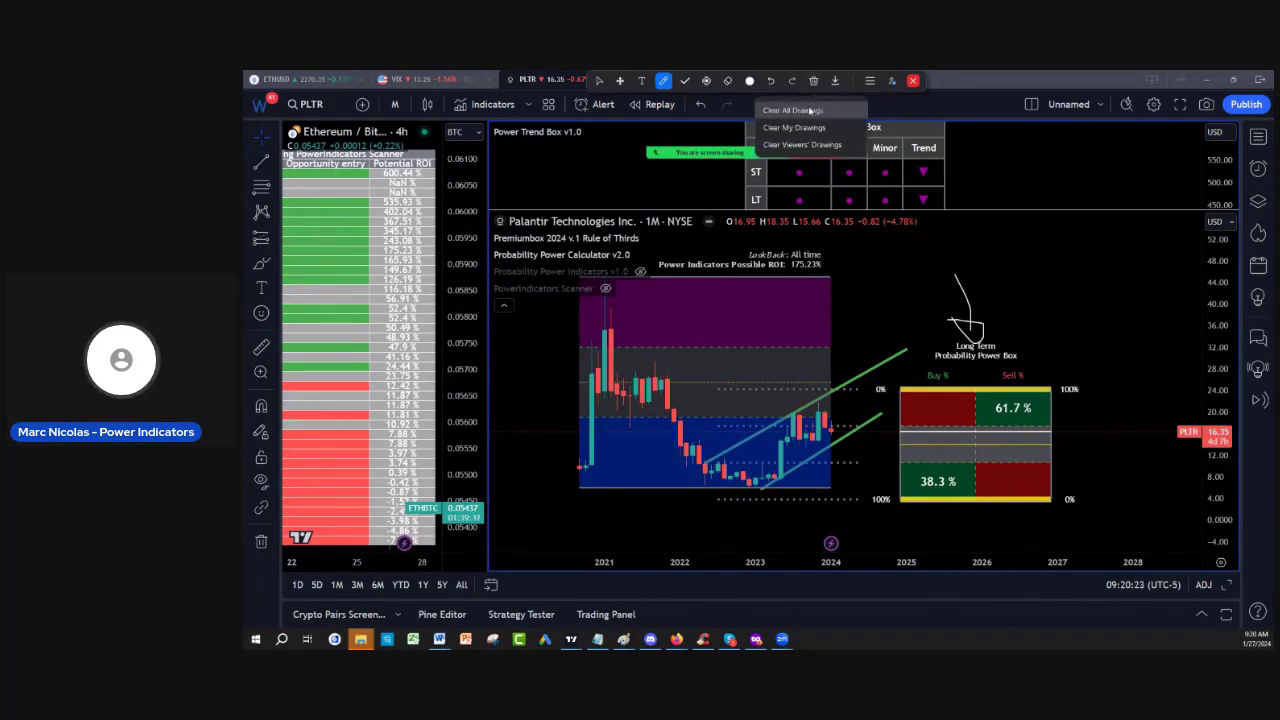
pyautogui.click(800, 106)
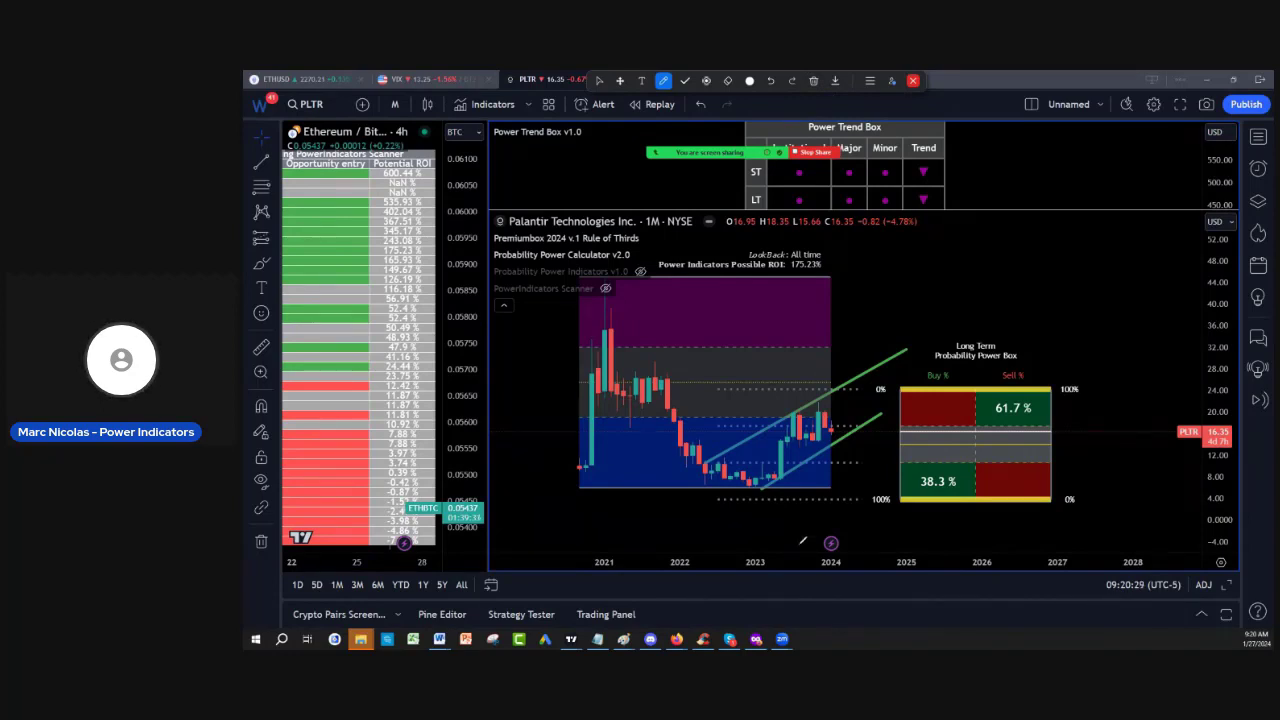
pyautogui.moveTo(581, 285)
pyautogui.mouseDown()
pyautogui.moveTo(592, 484)
pyautogui.moveTo(855, 472)
pyautogui.moveTo(840, 284)
pyautogui.moveTo(565, 268)
pyautogui.mouseUp()
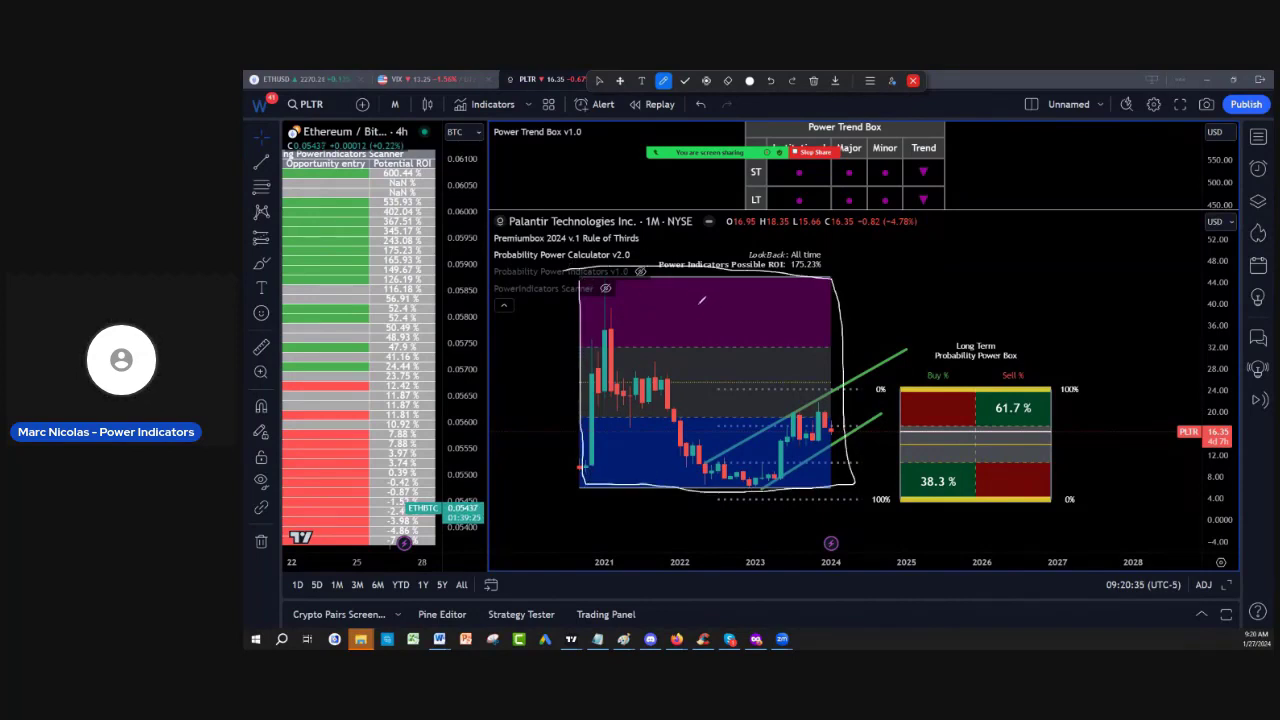
# Step: Handwrite "ST" and "LT" inside the outlined price box and draw an arrow from it into the empty chart area
pyautogui.moveTo(707, 301)
pyautogui.mouseDown()
pyautogui.moveTo(675, 326)
pyautogui.moveTo(717, 328)
pyautogui.moveTo(737, 296)
pyautogui.mouseUp()
pyautogui.moveTo(703, 352); pyautogui.dragTo(722, 377)
pyautogui.moveTo(728, 355)
pyautogui.mouseDown()
pyautogui.moveTo(729, 378)
pyautogui.moveTo(748, 351)
pyautogui.mouseUp()
pyautogui.moveTo(843, 326); pyautogui.dragTo(995, 297)
pyautogui.moveTo(960, 285); pyautogui.dragTo(968, 308)
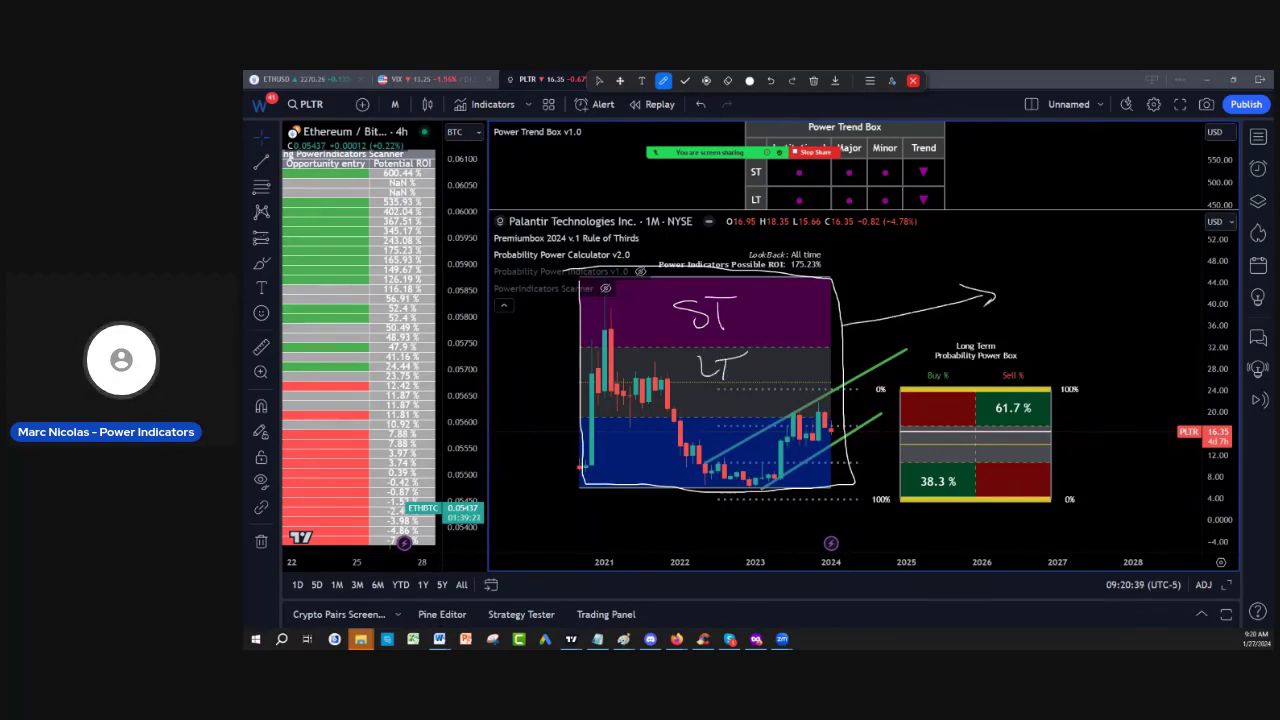
# Step: Handwrite the numbers 954, 158 and 8145 one below another beyond the arrow's tip
pyautogui.moveTo(1068, 232)
pyautogui.mouseDown()
pyautogui.moveTo(1066, 264)
pyautogui.moveTo(1080, 266)
pyautogui.mouseUp()
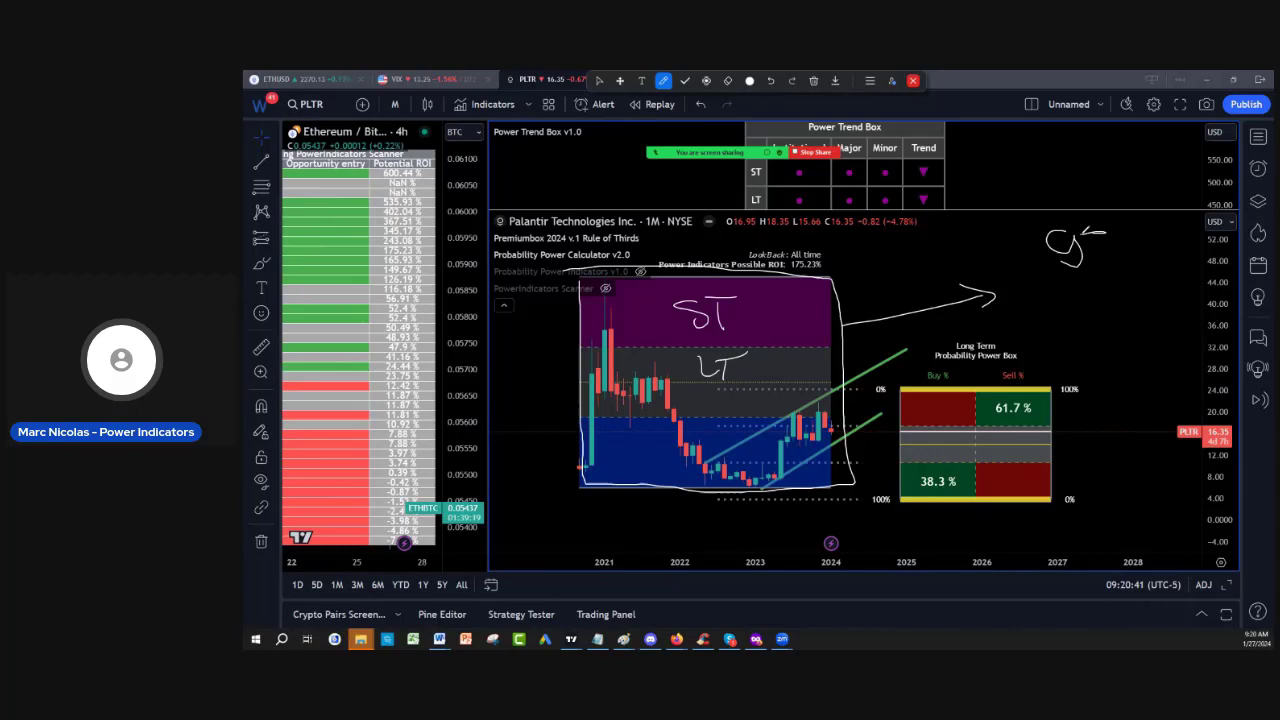
pyautogui.moveTo(1106, 230)
pyautogui.mouseDown()
pyautogui.moveTo(1090, 262)
pyautogui.moveTo(1132, 266)
pyautogui.moveTo(1090, 312)
pyautogui.moveTo(1098, 284)
pyautogui.moveTo(1104, 312)
pyautogui.mouseUp()
pyautogui.moveTo(1126, 278)
pyautogui.mouseDown()
pyautogui.moveTo(1110, 366)
pyautogui.moveTo(1124, 330)
pyautogui.mouseUp()
pyautogui.moveTo(1134, 330); pyautogui.dragTo(1144, 350)
pyautogui.moveTo(1162, 330); pyautogui.dragTo(1158, 368)
pyautogui.moveTo(1186, 322); pyautogui.dragTo(1164, 360)
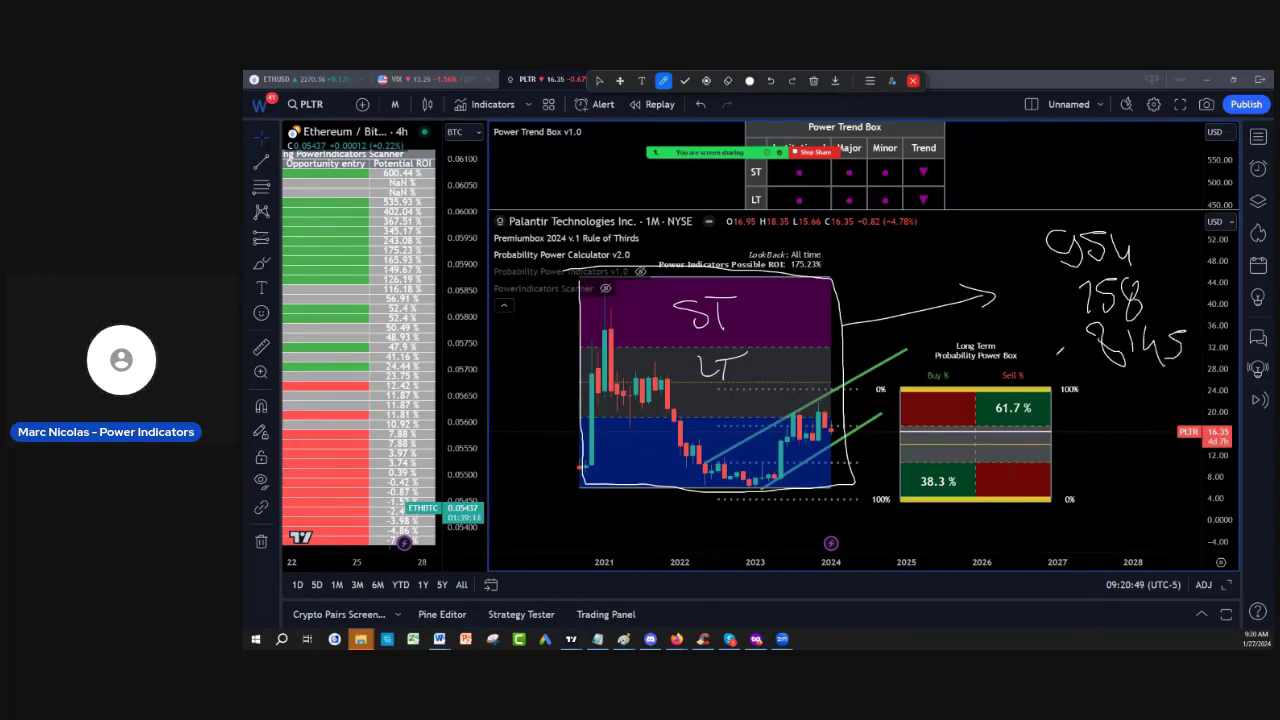
# Step: Draw a frame around the three handwritten numbers and clear all pen drawings
pyautogui.moveTo(1050, 357); pyautogui.dragTo(1096, 350)
pyautogui.moveTo(1084, 342); pyautogui.dragTo(1096, 350)
pyautogui.moveTo(1050, 228)
pyautogui.mouseDown()
pyautogui.moveTo(1092, 362)
pyautogui.moveTo(1176, 286)
pyautogui.moveTo(1010, 238)
pyautogui.mouseUp()
pyautogui.moveTo(846, 280); pyautogui.dragTo(838, 290)
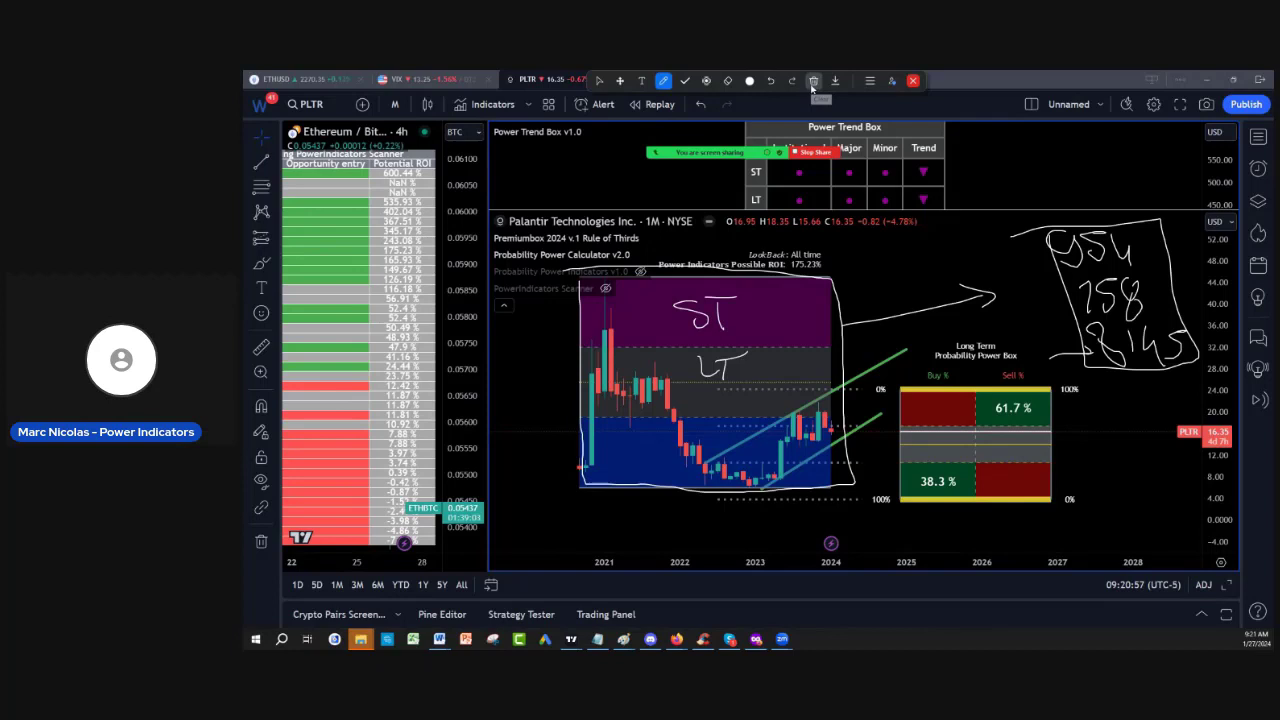
pyautogui.click(813, 80)
pyautogui.click(815, 106)
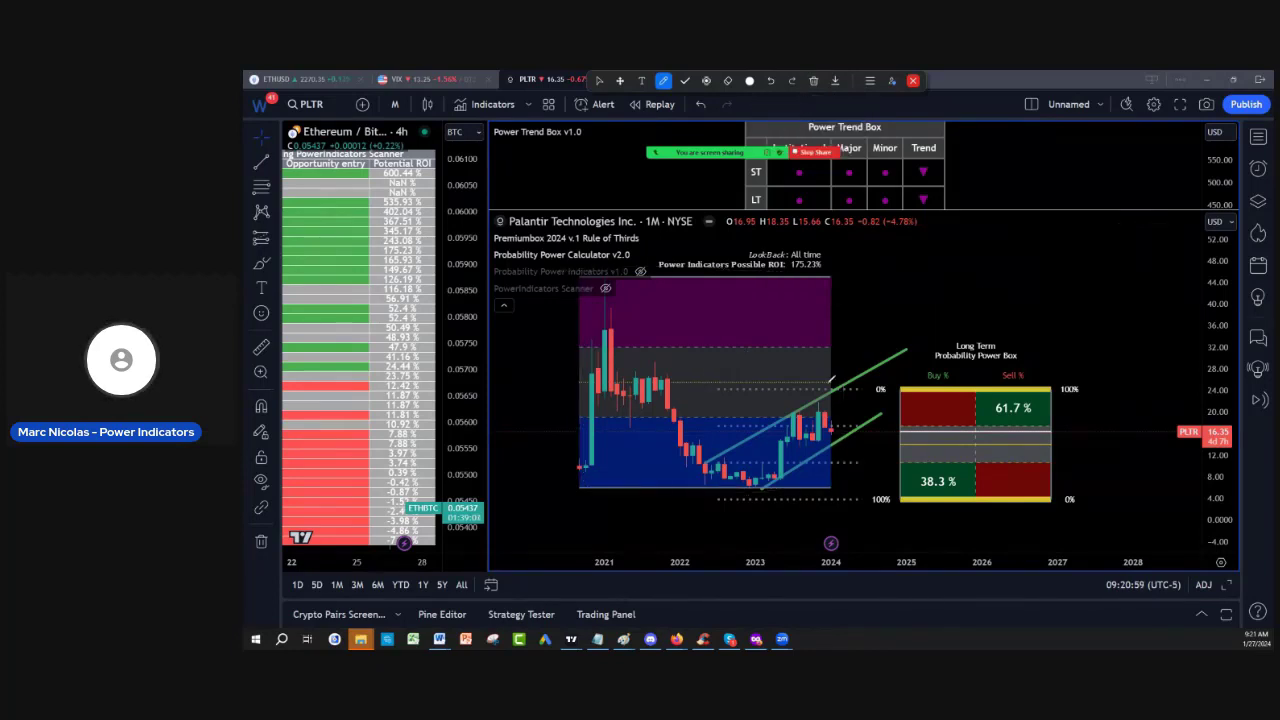